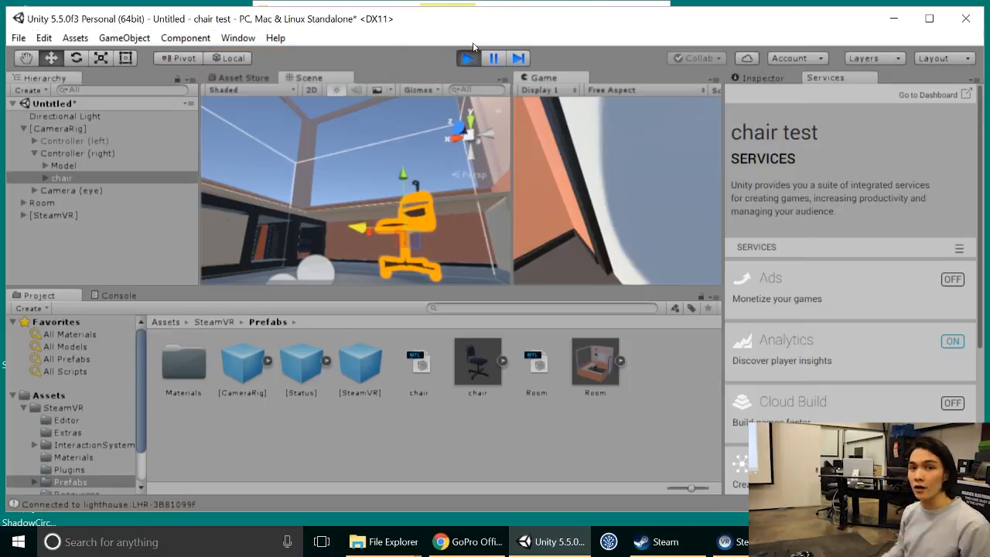
Step: Stop the running scene and close the Unity project, saving the scene as test in the Assets folder
left_click(467, 58)
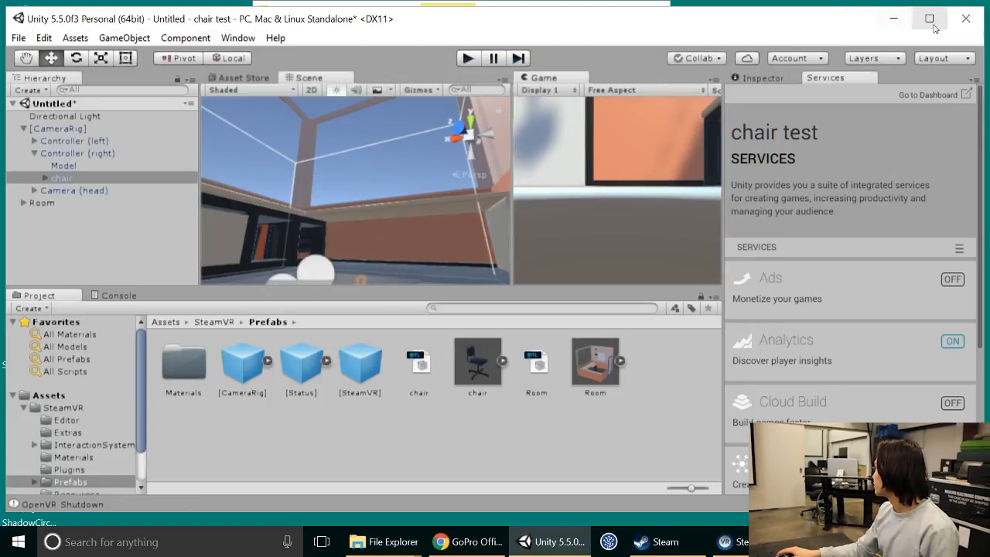
left_click(963, 26)
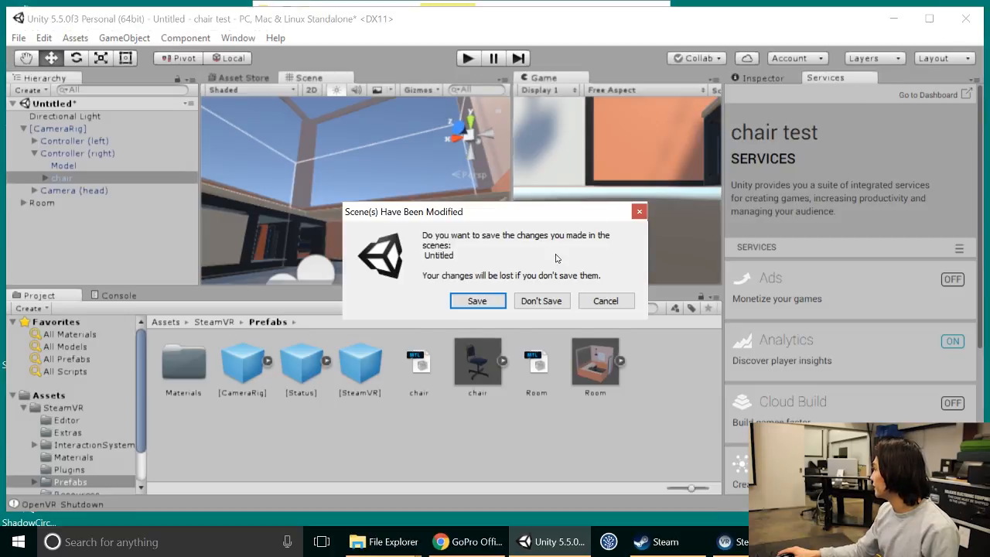
left_click(486, 301)
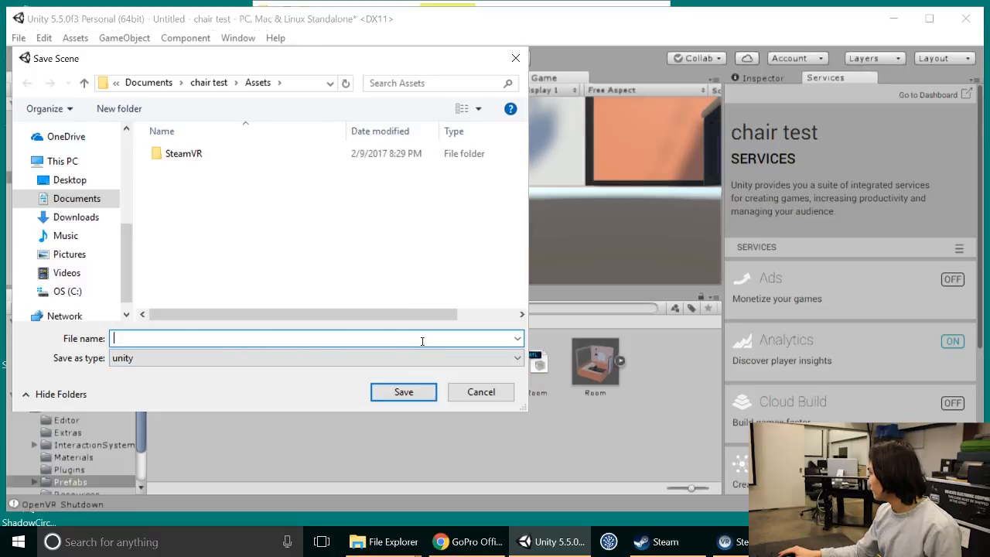
type("test")
key("Return")
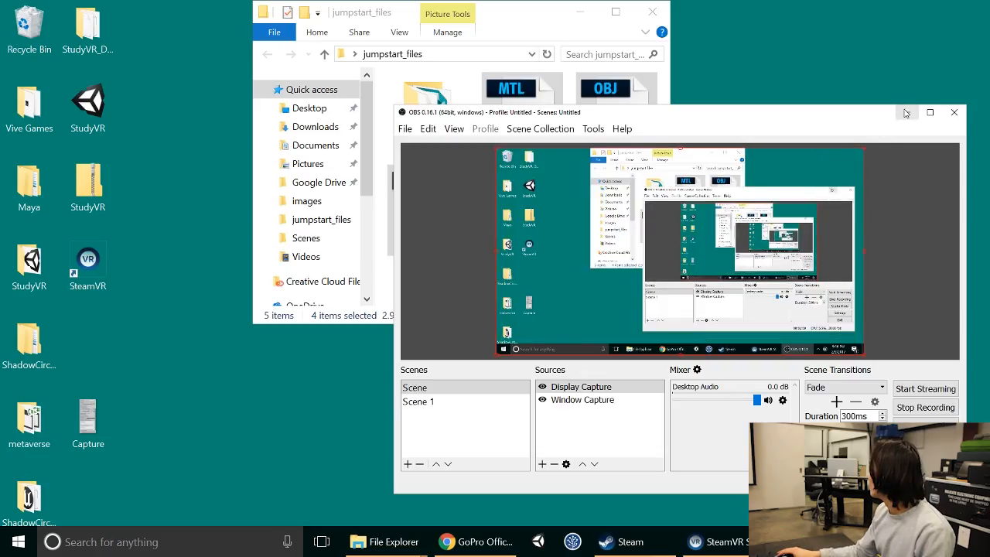
Step: Clear the recording window away and open the Chair scene from jumpstart_files > studyroom > scenes in Maya
left_click(906, 112)
left_click(646, 233)
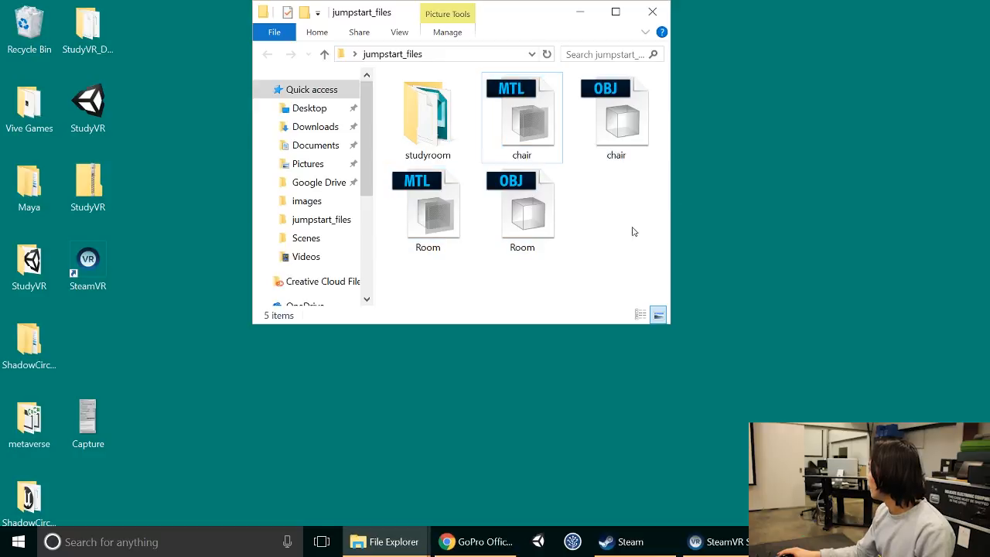
left_click(449, 138)
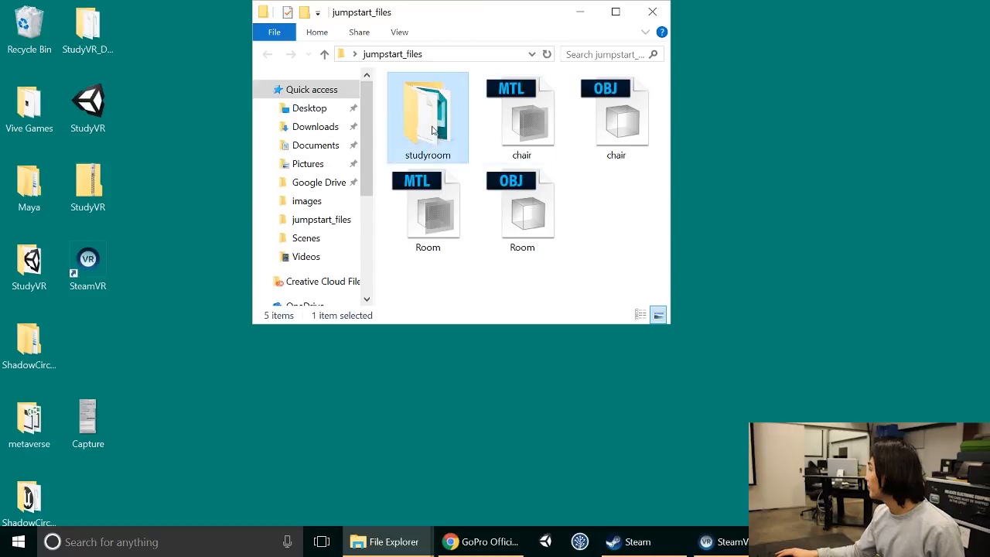
double_click(431, 130)
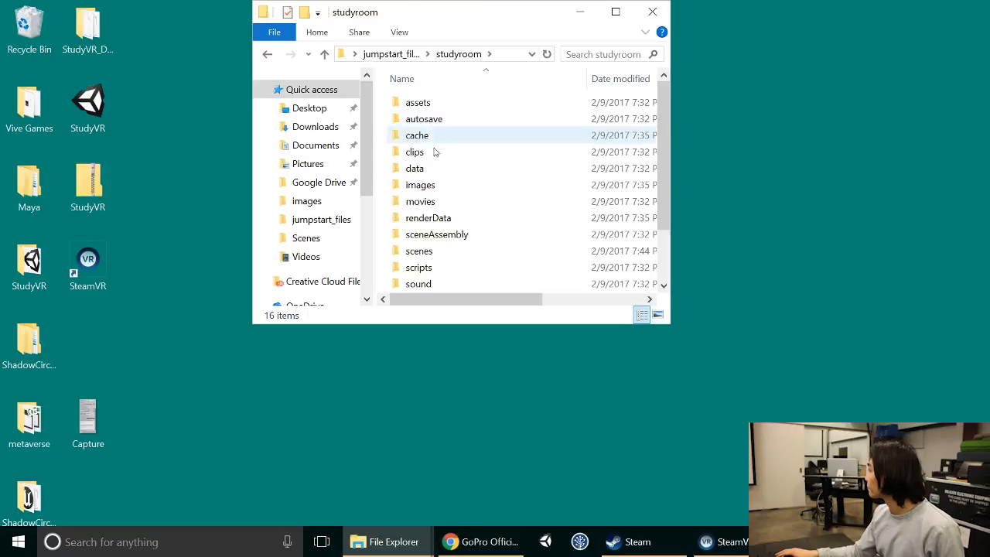
double_click(449, 250)
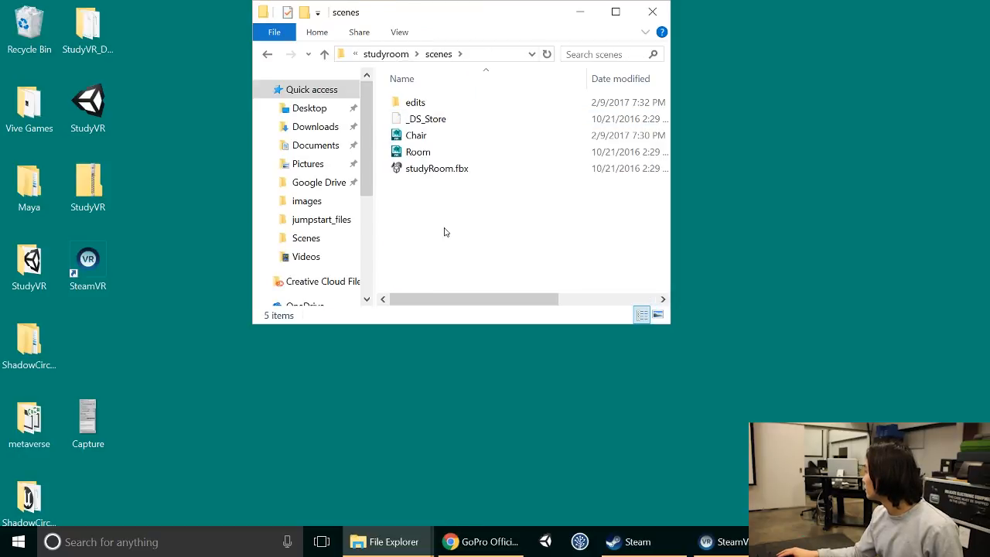
double_click(445, 139)
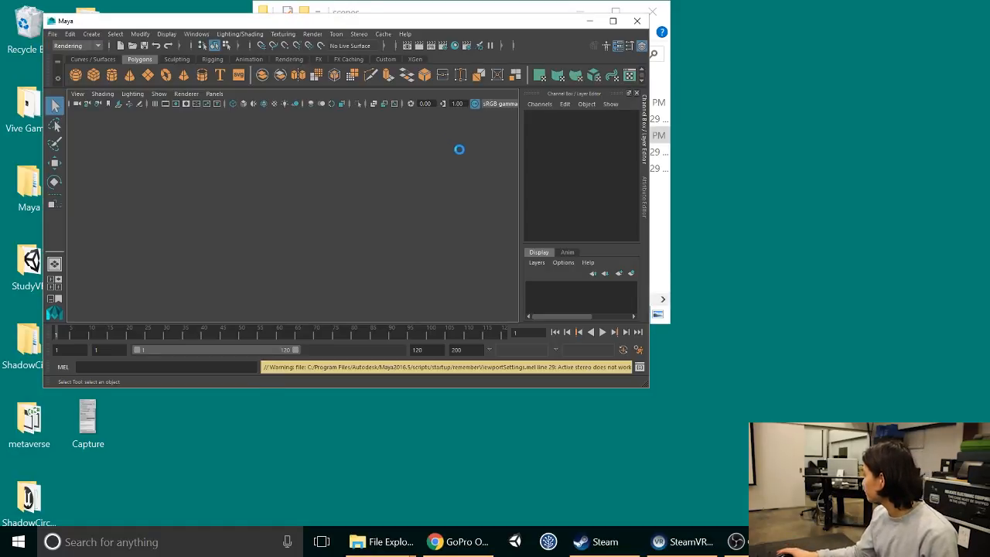
left_click(458, 276)
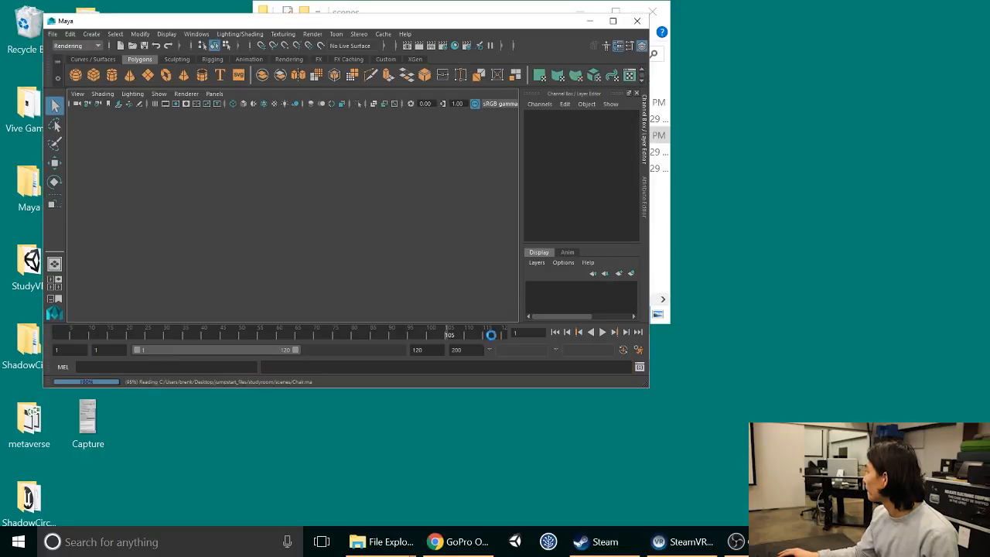
left_click(263, 357)
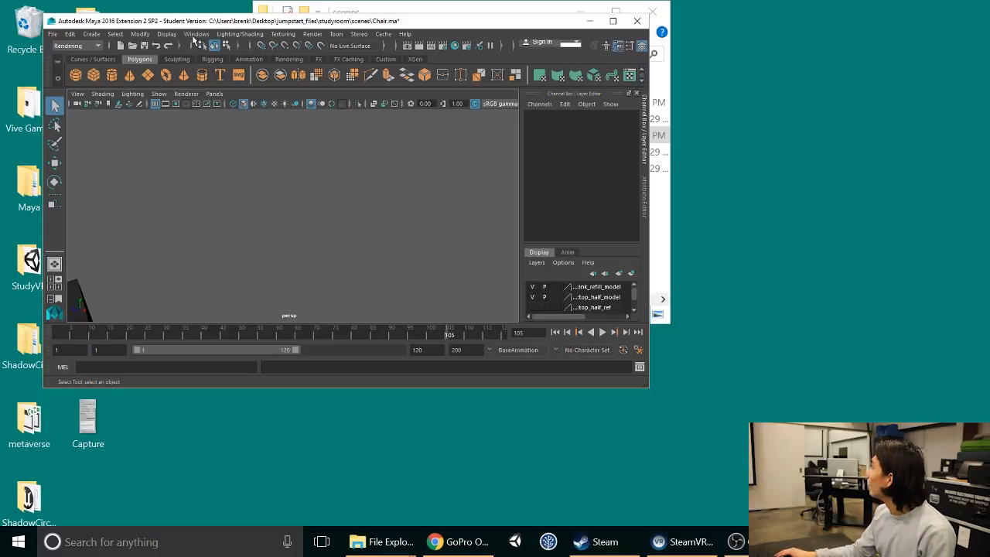
left_click(195, 34)
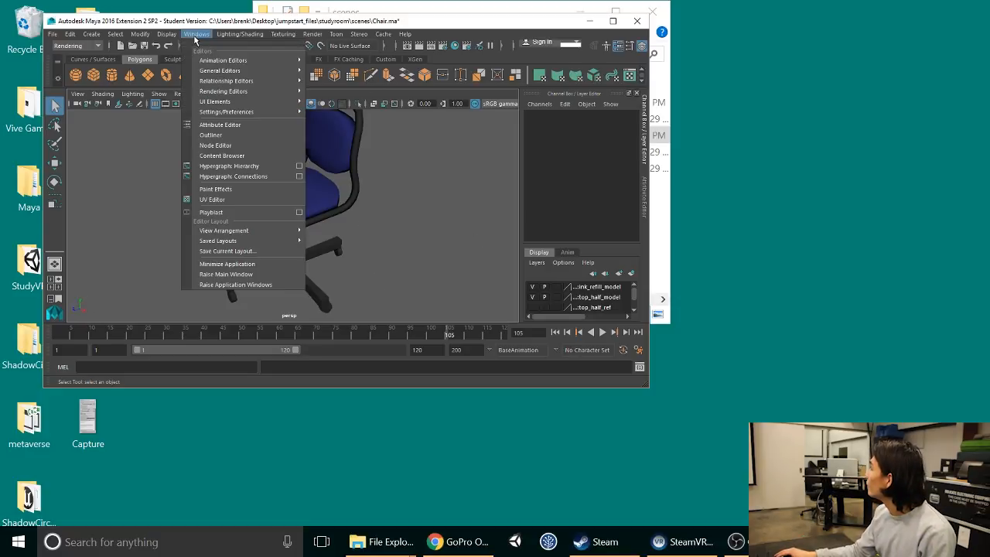
left_click(450, 236)
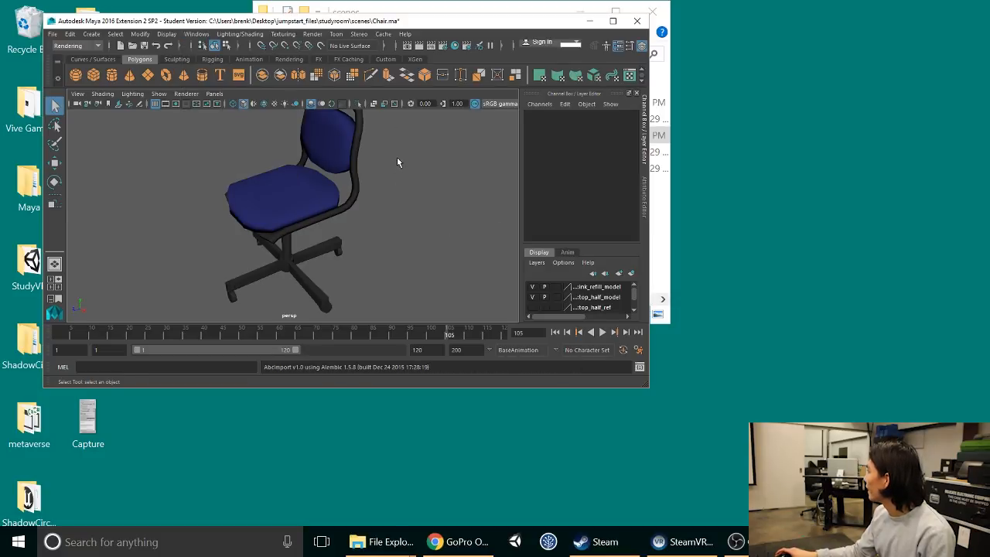
scroll(393, 173, "down", 3)
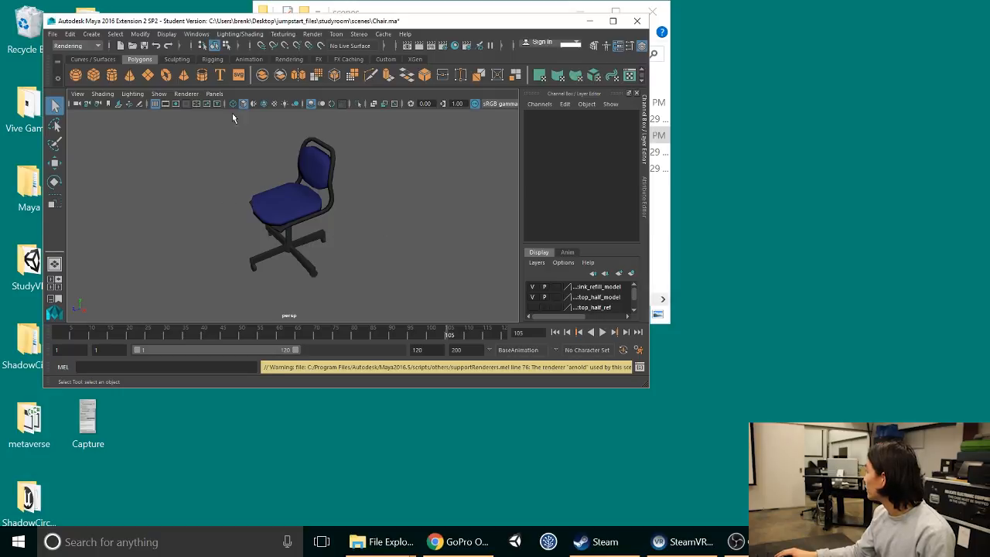
left_click(198, 34)
mouse_move(230, 91)
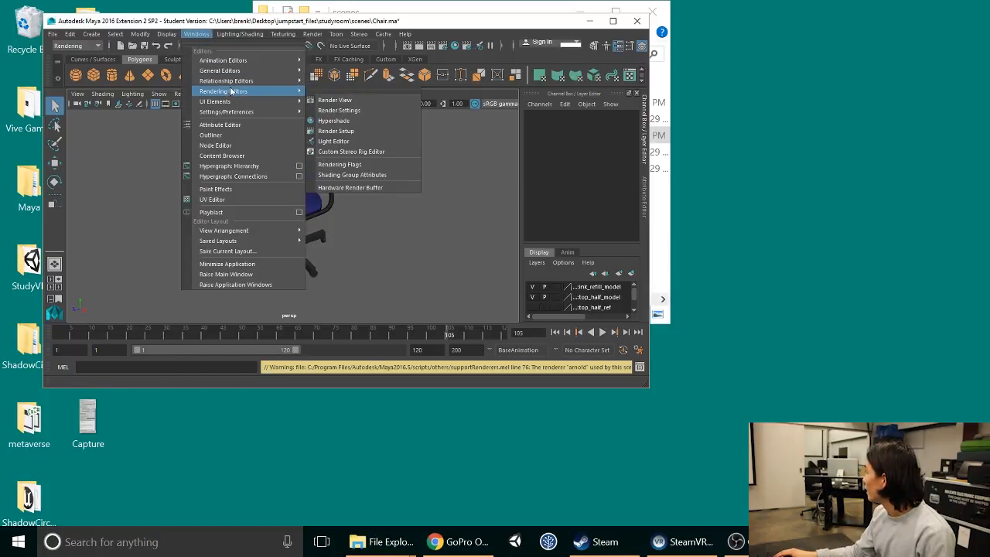
left_click(407, 227)
Step: Select all parts of the chair and check their Translate and Rotate X, Y and Z values
left_click_drag(237, 141, 371, 293)
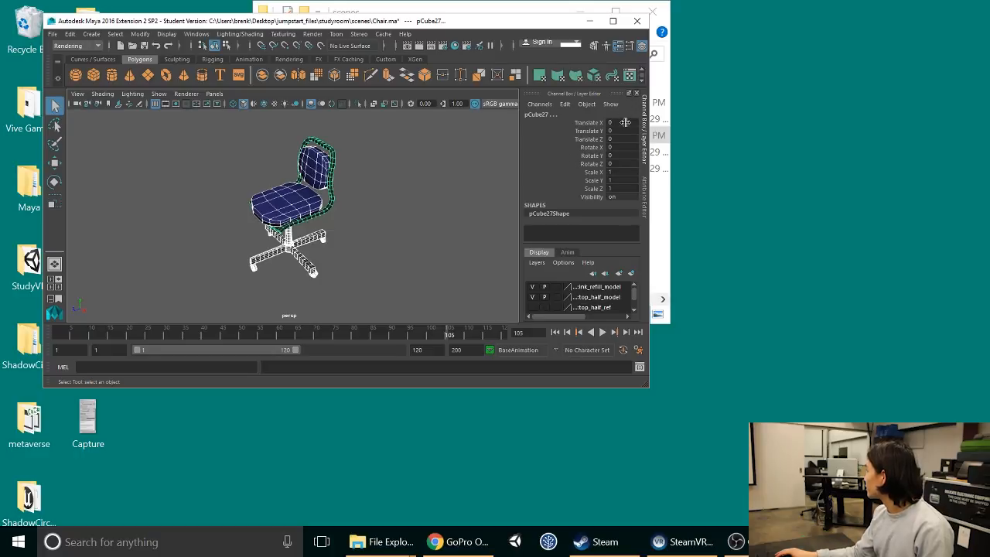
left_click_drag(623, 122, 627, 164)
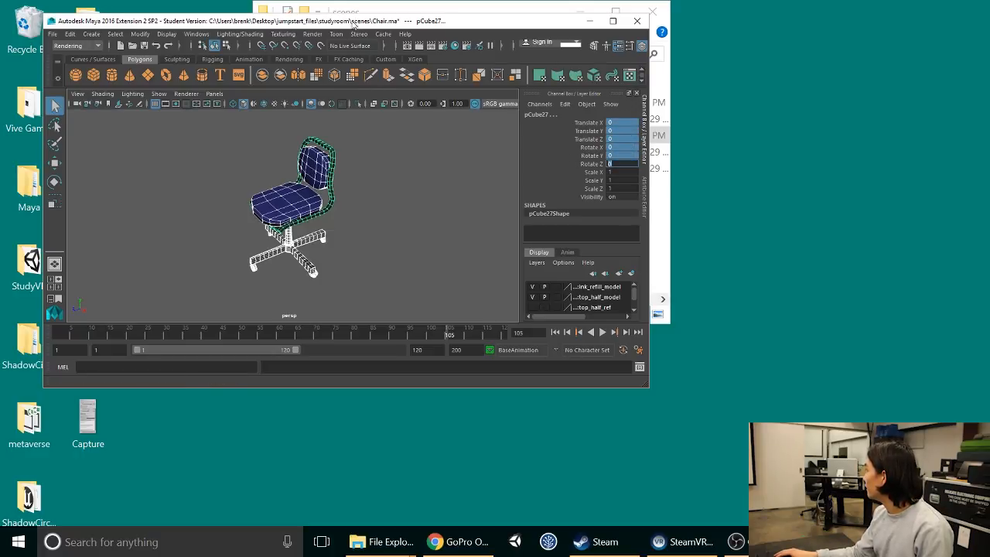
left_click(114, 35)
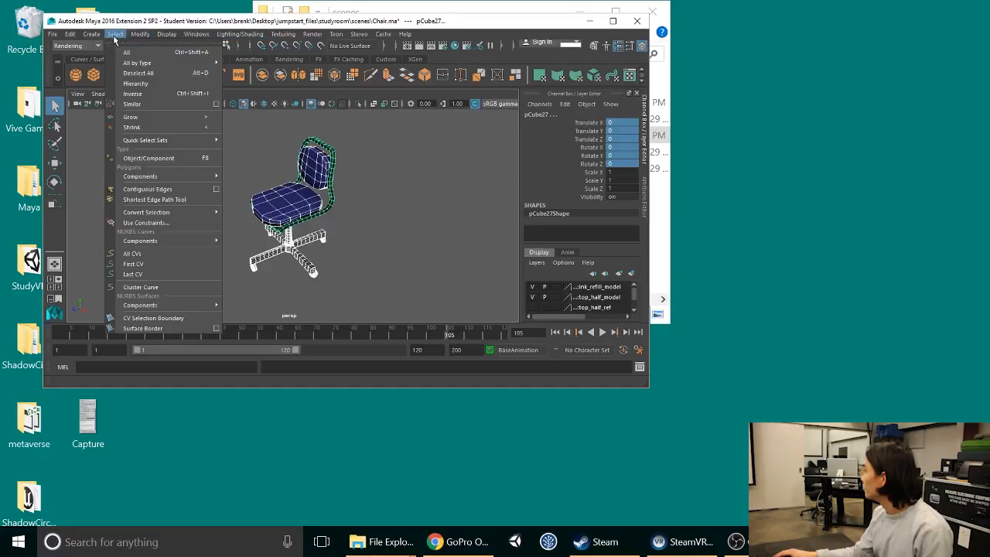
mouse_move(63, 37)
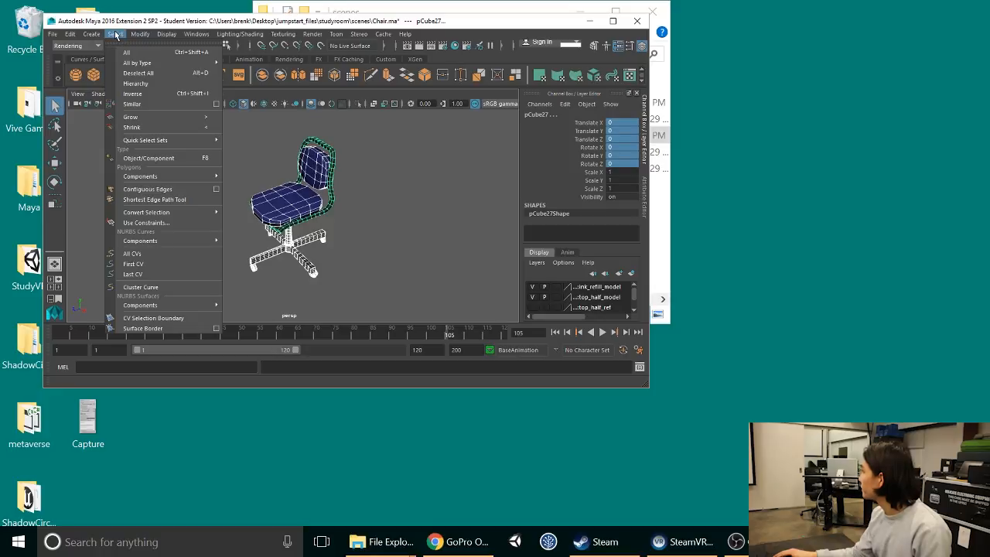
left_click(71, 37)
left_click(263, 160)
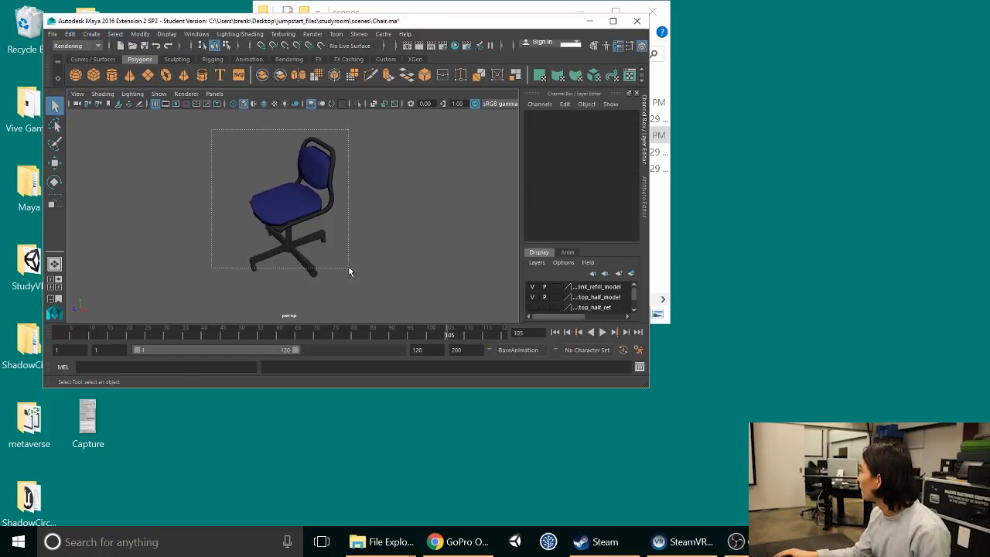
Step: Select the entire chair, freeze its transformations and center its pivot
left_click_drag(348, 270, 254, 156)
left_click(115, 37)
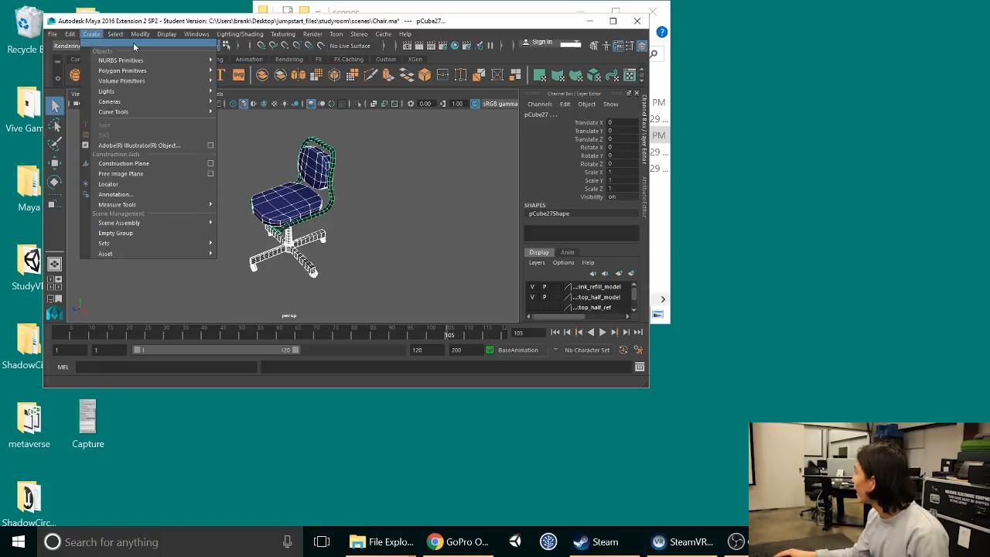
mouse_move(140, 34)
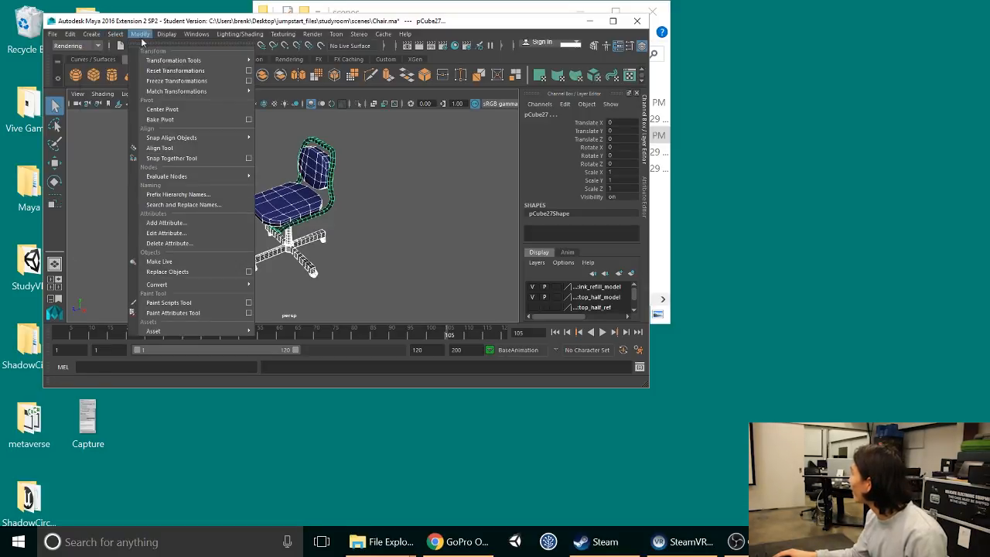
left_click(183, 81)
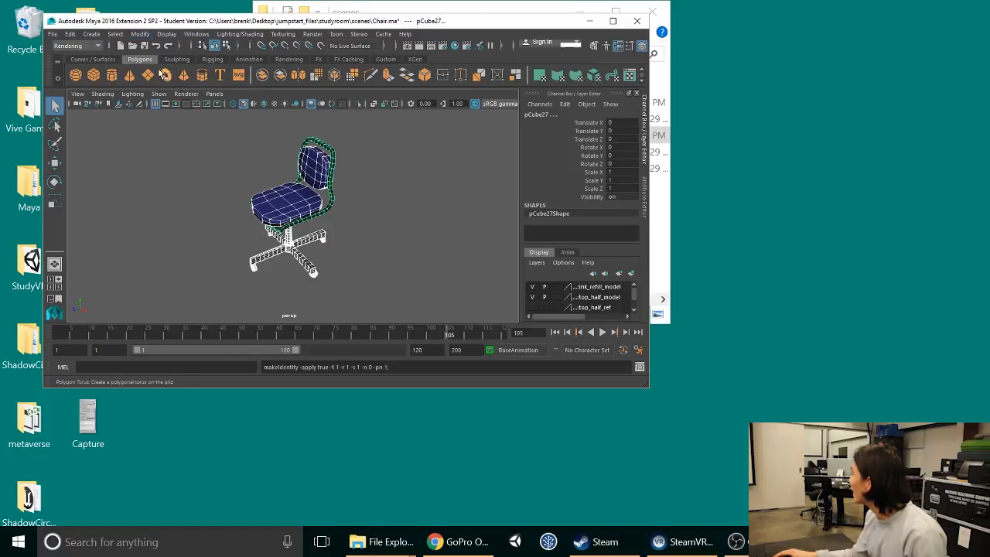
left_click(113, 36)
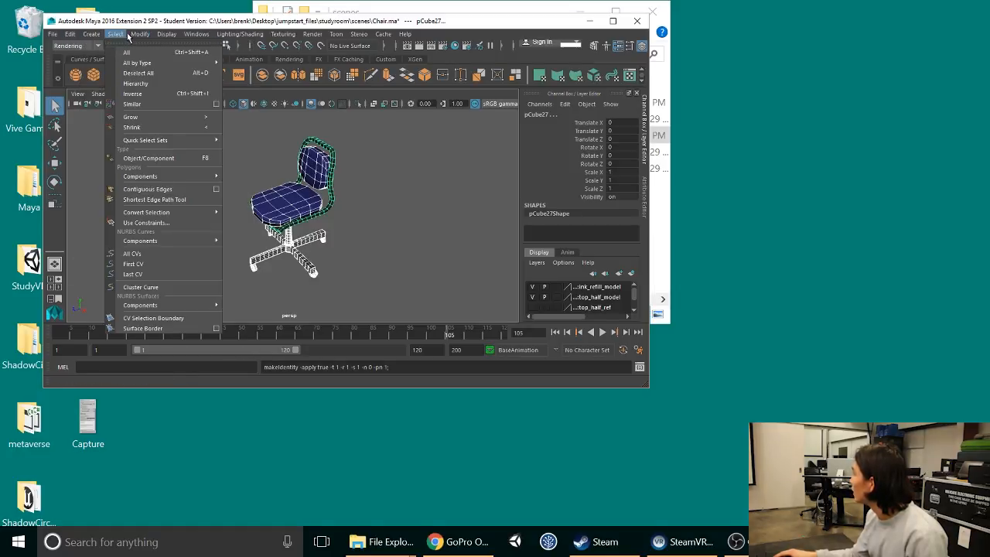
mouse_move(140, 34)
left_click(162, 109)
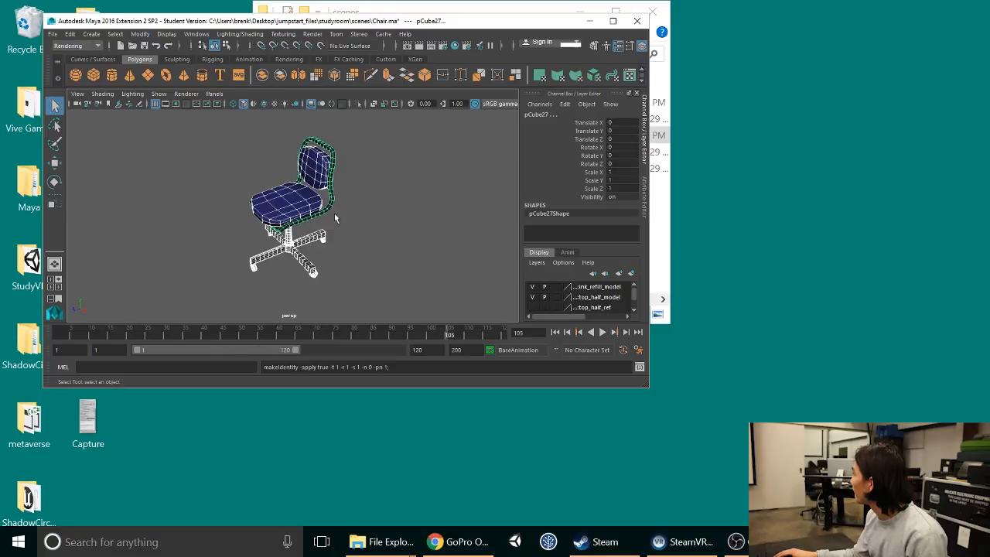
Step: Reselect the whole chair and start exporting the selection with OBJexport as the file type
left_click(389, 244)
left_click_drag(222, 120, 361, 278)
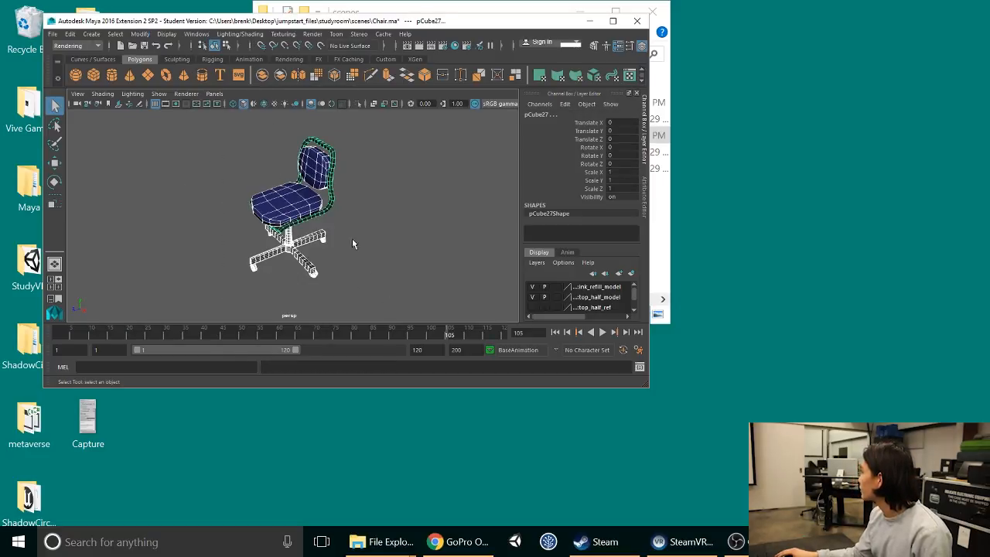
left_click(52, 34)
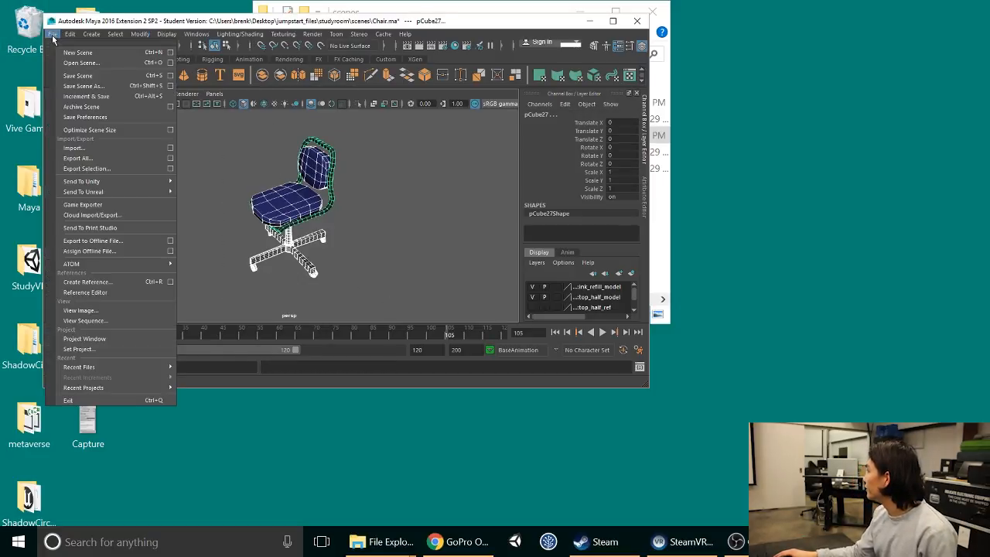
left_click(121, 168)
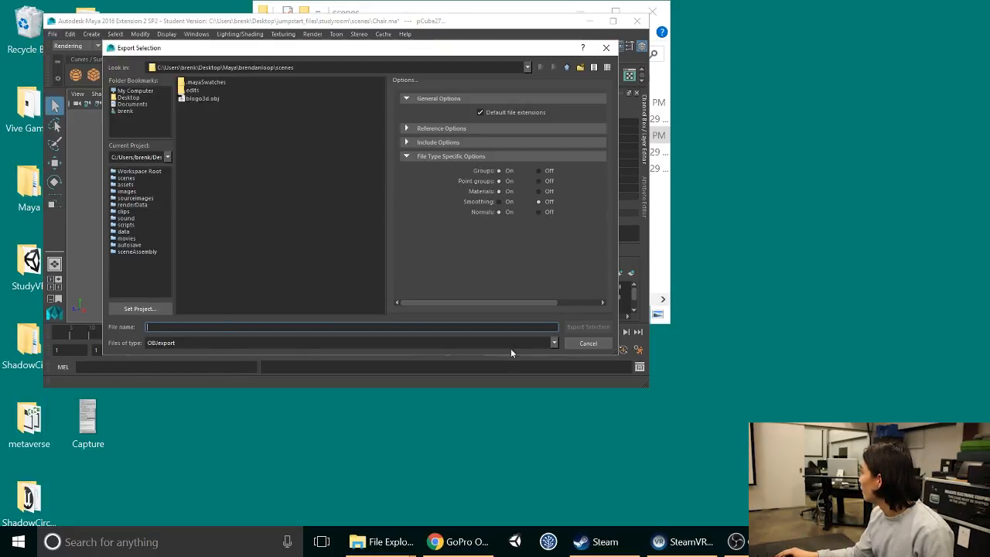
left_click(554, 344)
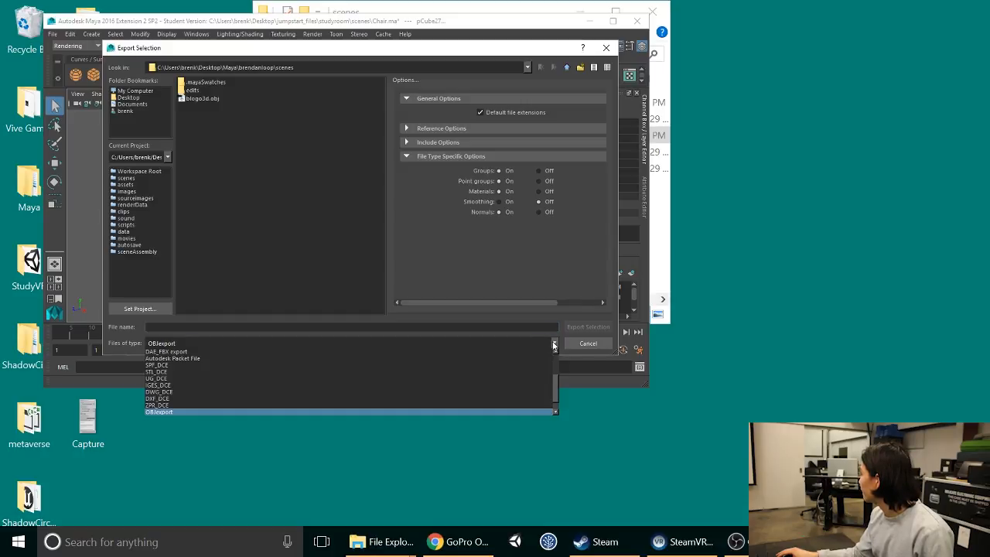
left_click(414, 413)
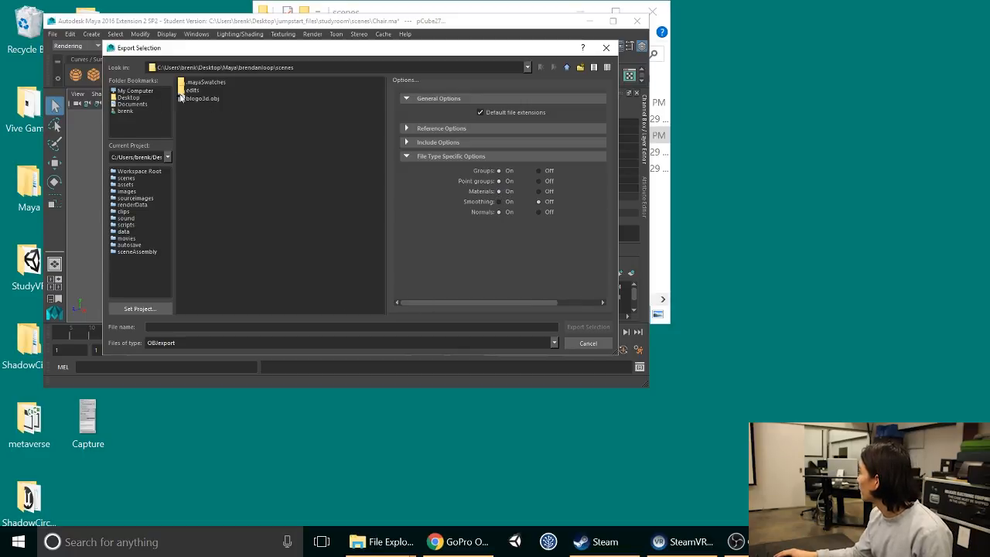
Step: Set the export destination to the Desktop folder jumpstart_files\studyroom\scenes
left_click(138, 98)
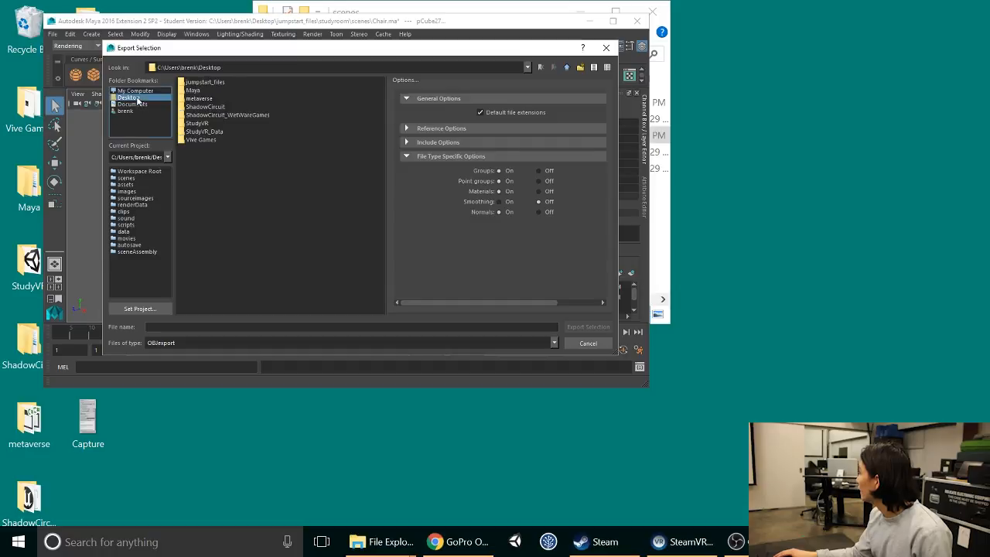
double_click(199, 83)
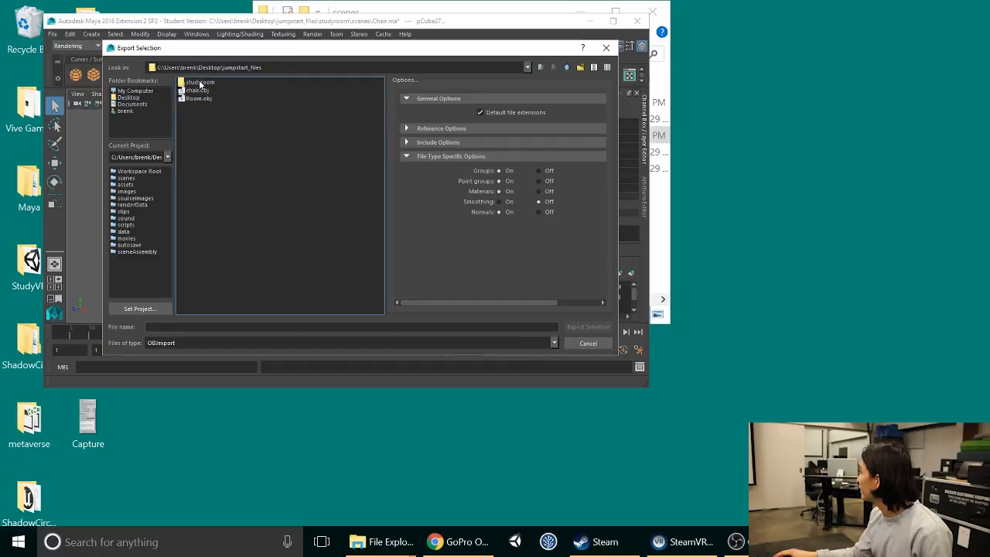
double_click(214, 84)
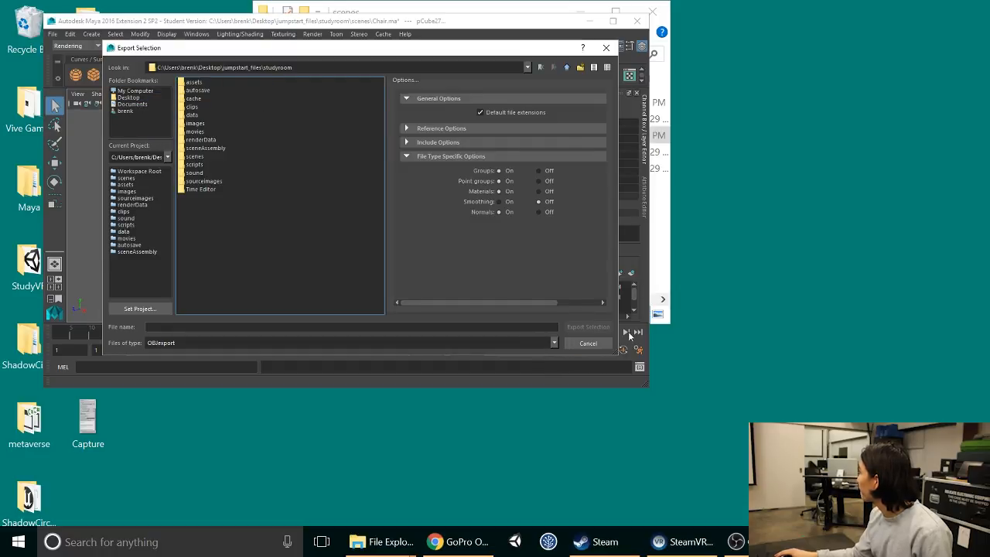
left_click(211, 156)
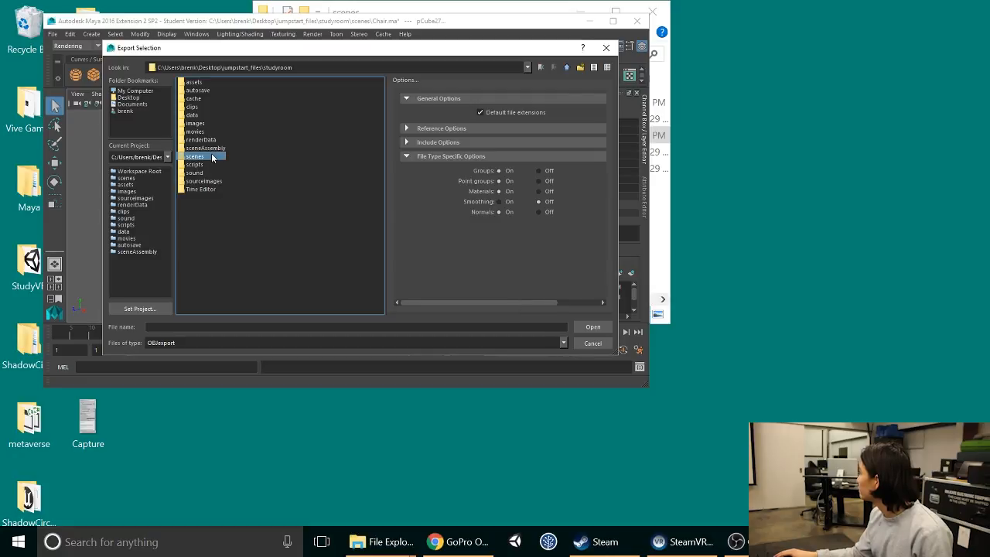
left_click(592, 327)
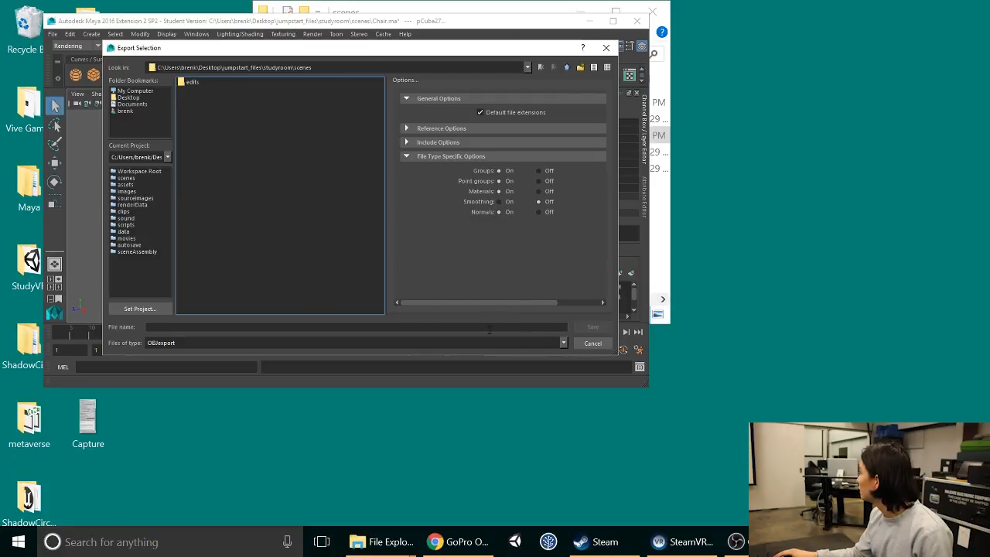
Step: Name the export file chair and save the selected chair as an OBJ
left_click(477, 328)
type("chair")
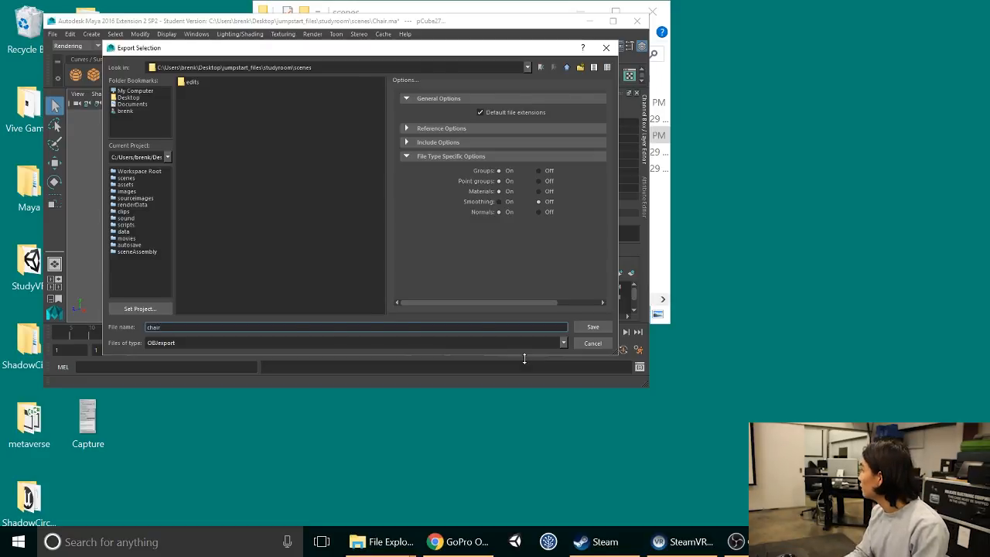
key("Return")
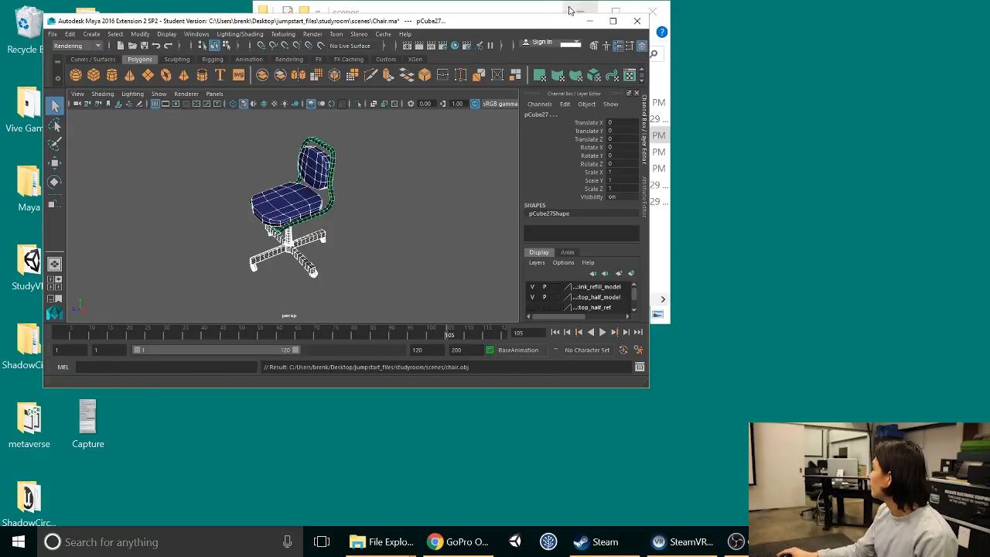
Step: Minimize Maya and check the exported chair files in the scenes folder
left_click(589, 21)
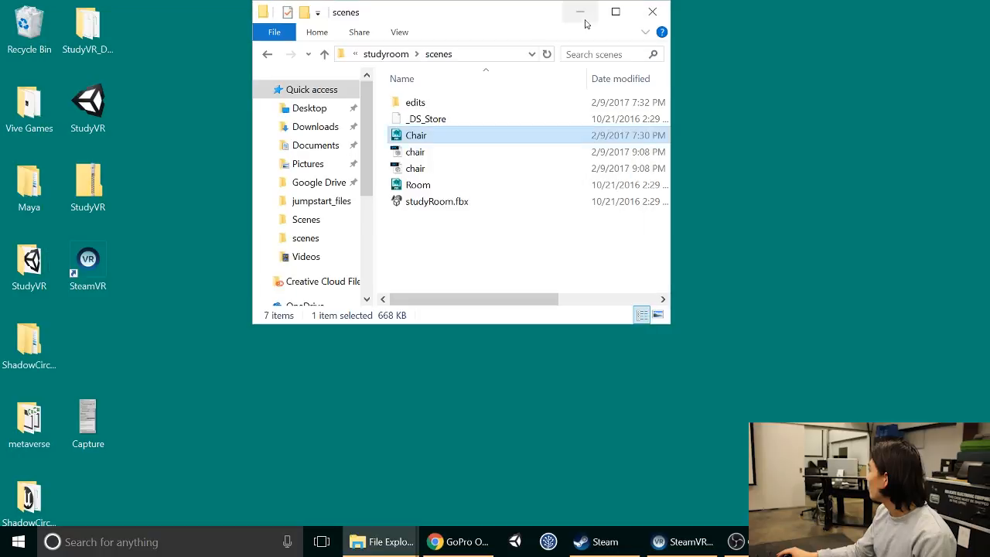
left_click(500, 260)
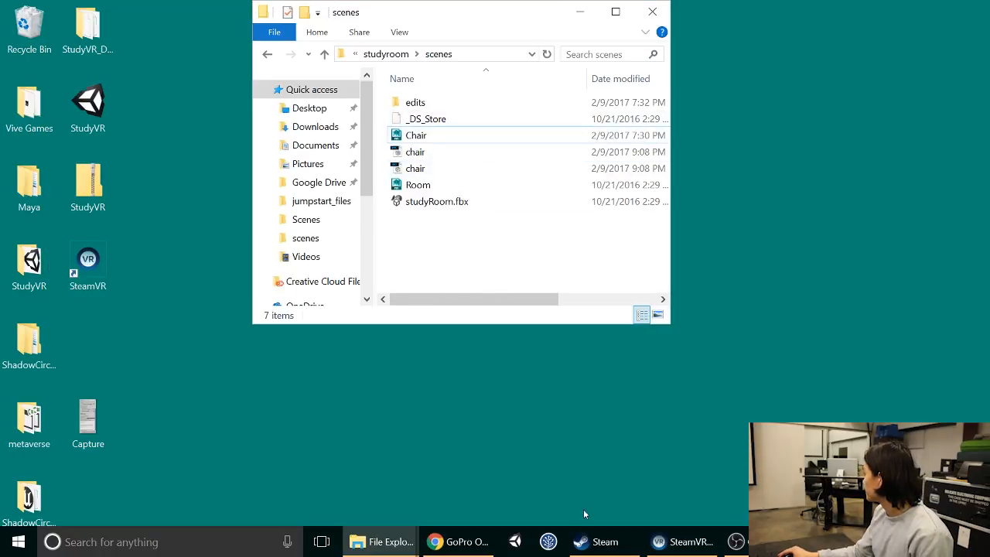
left_click(426, 138)
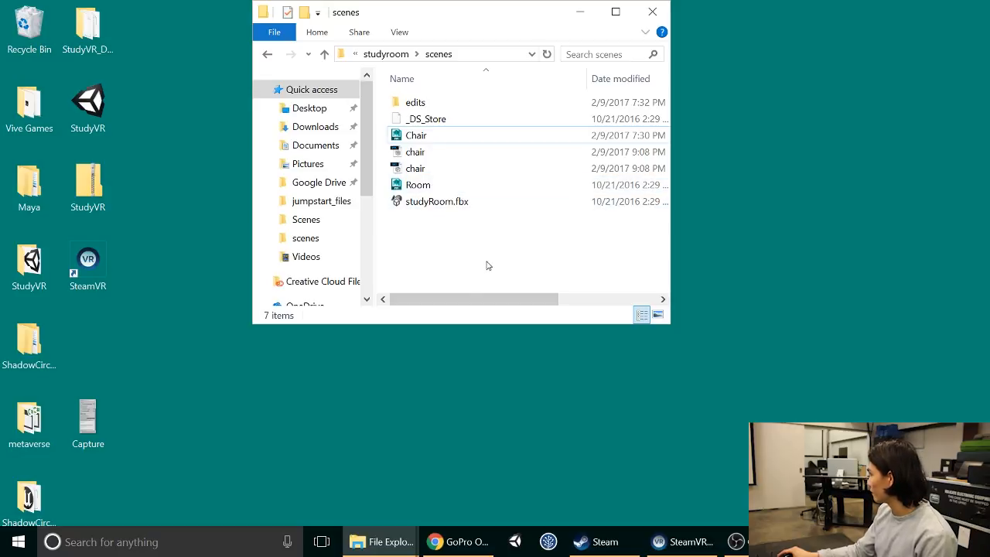
Step: Launch Unity and create a new 3D project named duvr_chairtracking in the default location
left_click(516, 542)
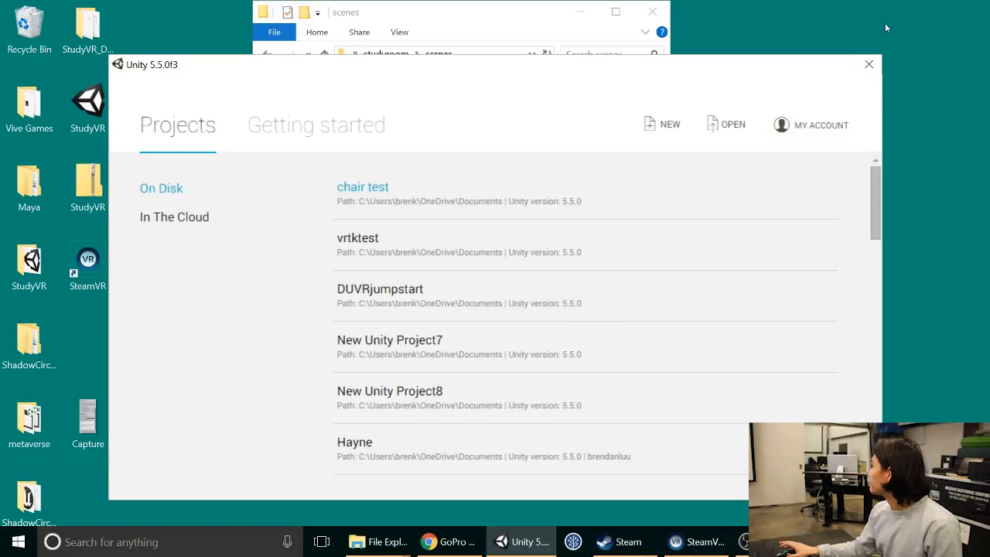
left_click(667, 126)
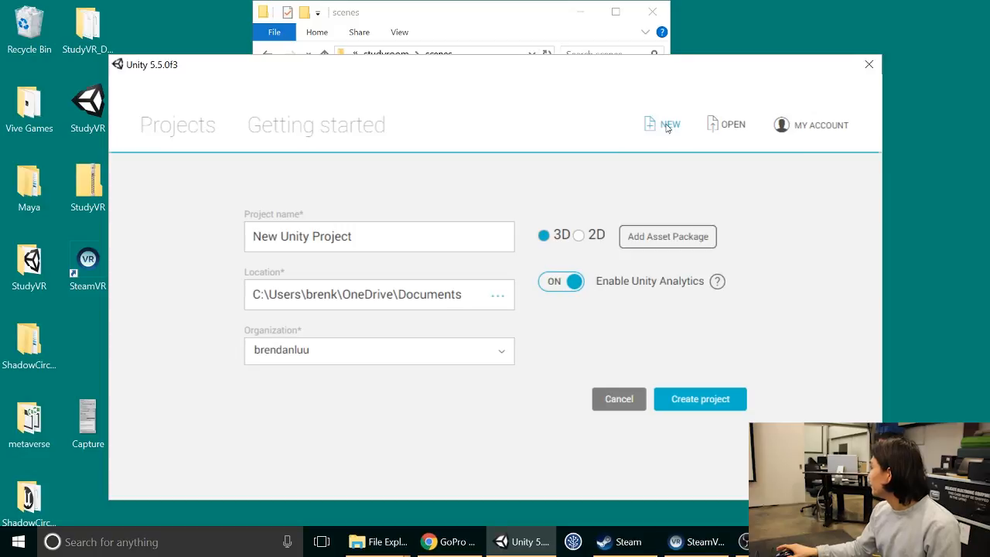
triple_click(399, 233)
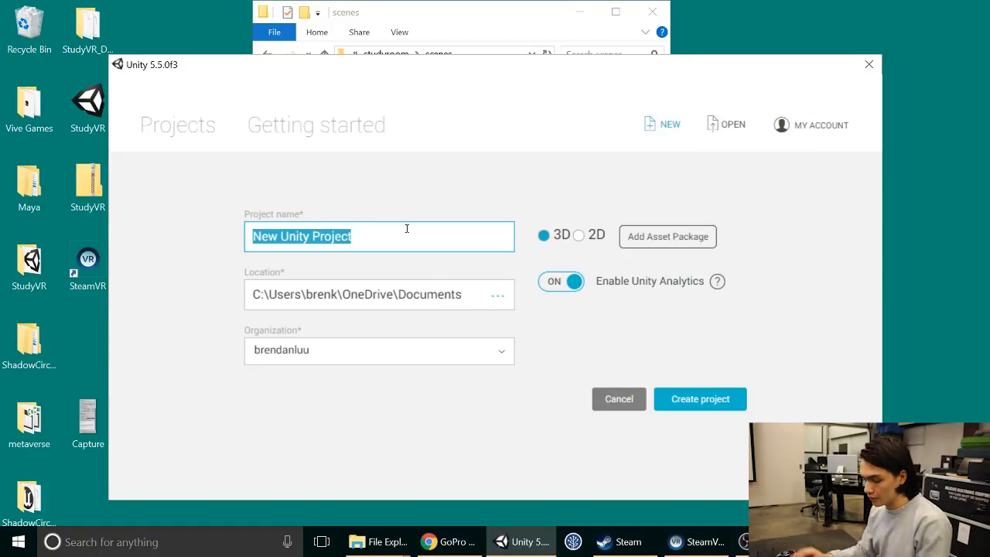
type("duvr")
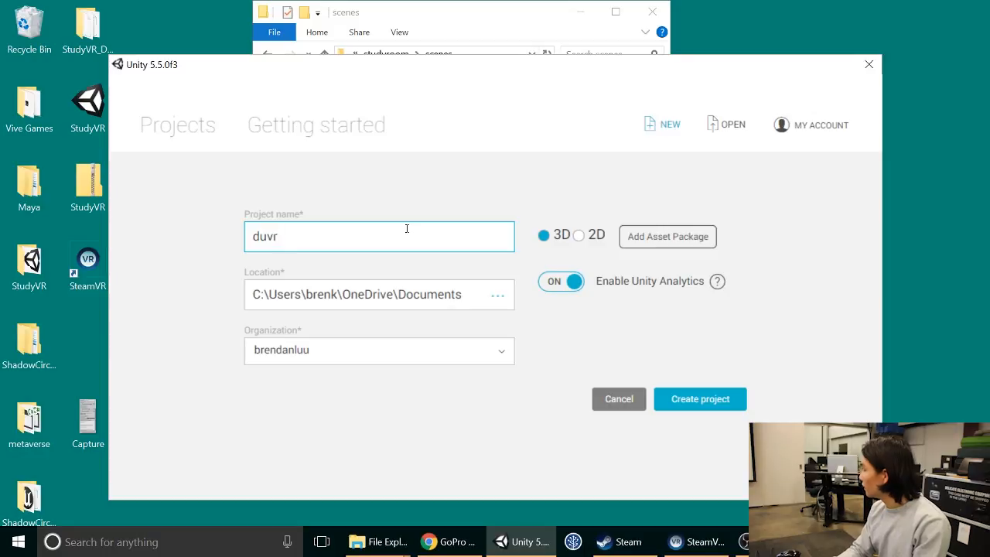
type("_chair")
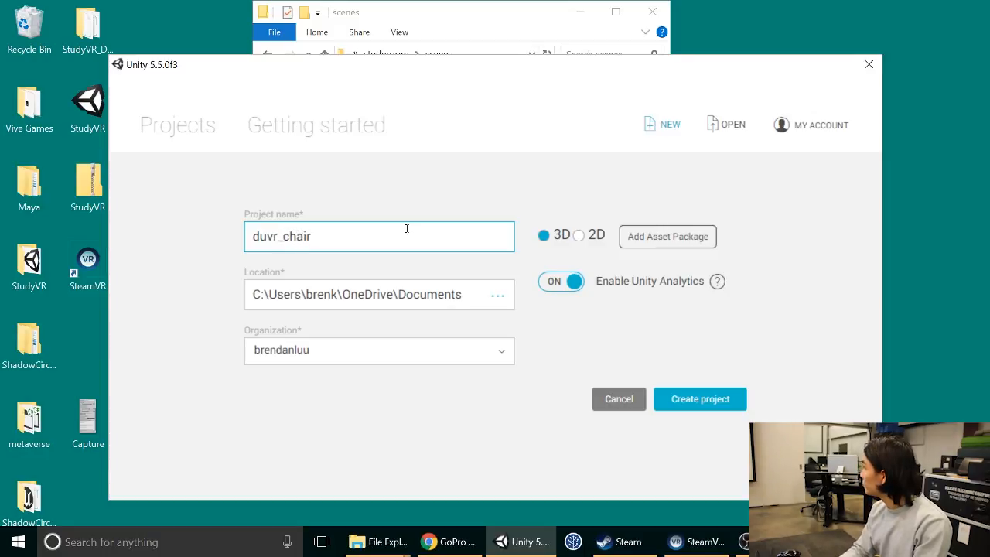
type("tra")
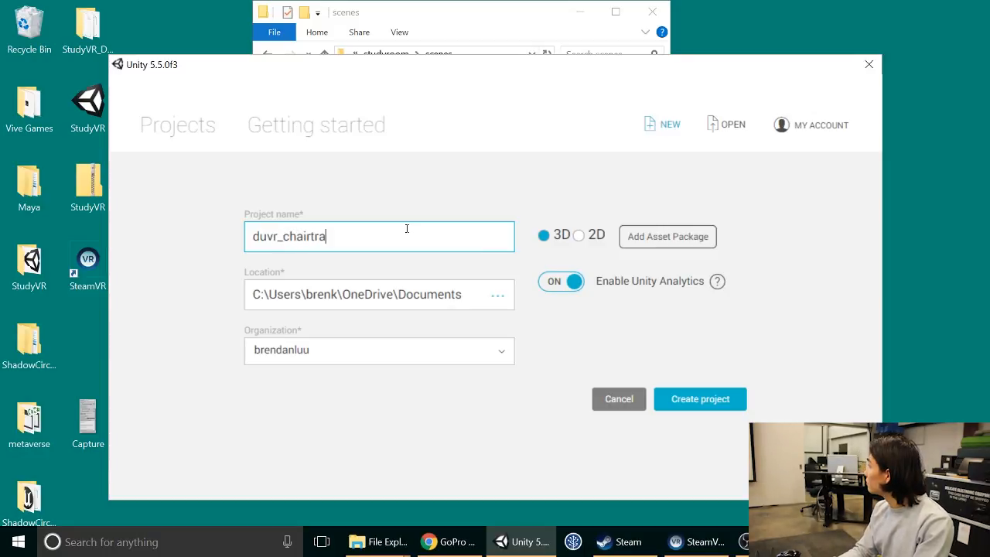
type("cking")
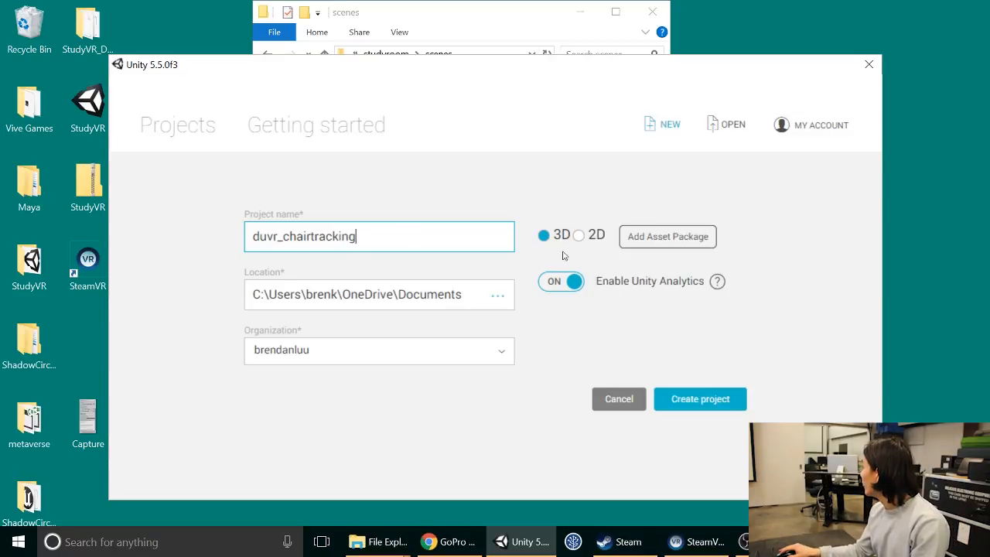
left_click(700, 398)
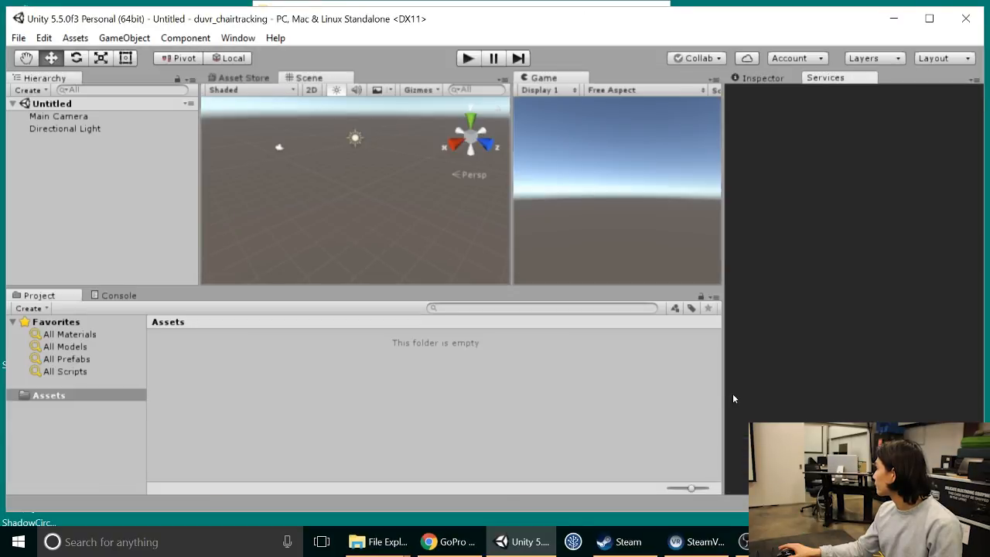
Step: Show the Inspector, then open the Asset Store and detach it as an enlarged floating window
left_click(761, 78)
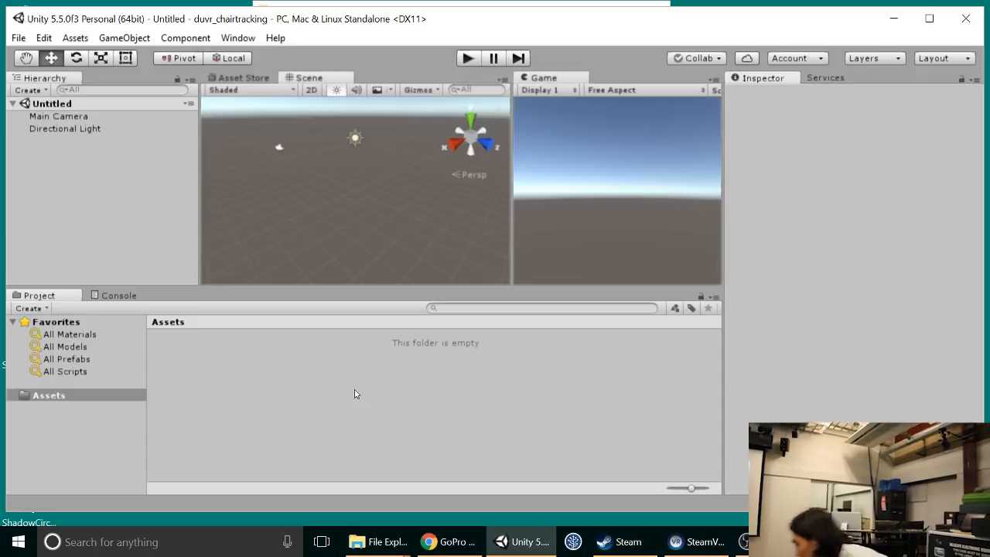
left_click(231, 39)
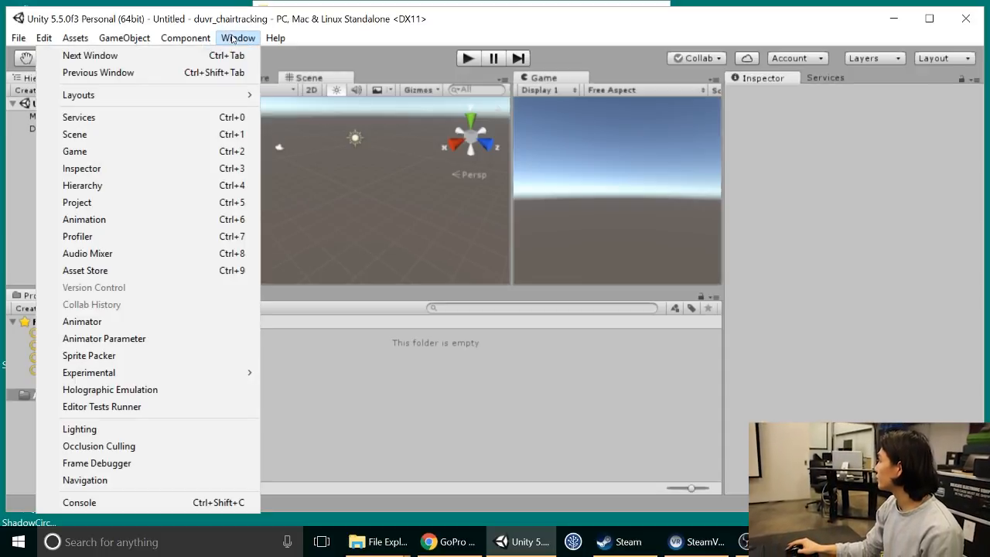
left_click(165, 271)
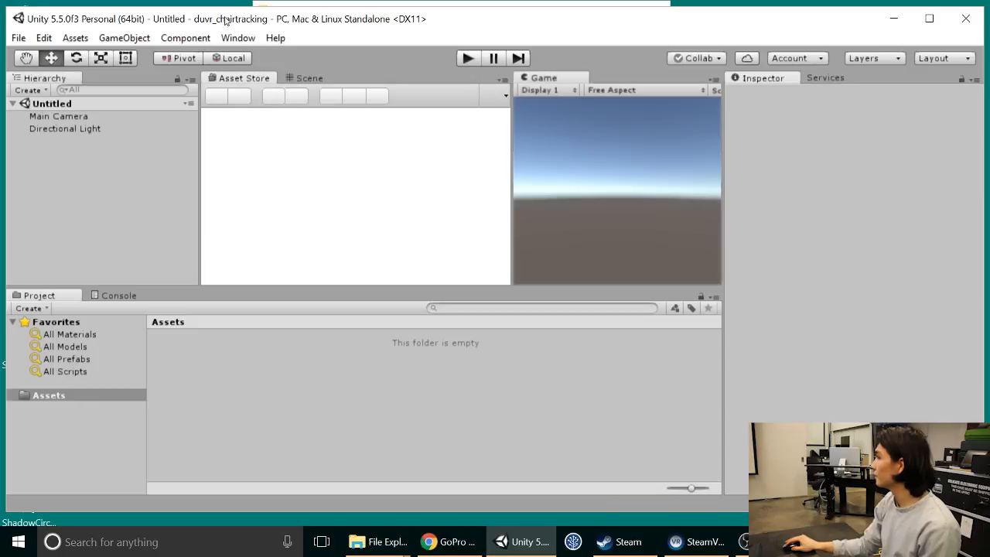
double_click(267, 78)
left_click_drag(266, 46, 267, 11)
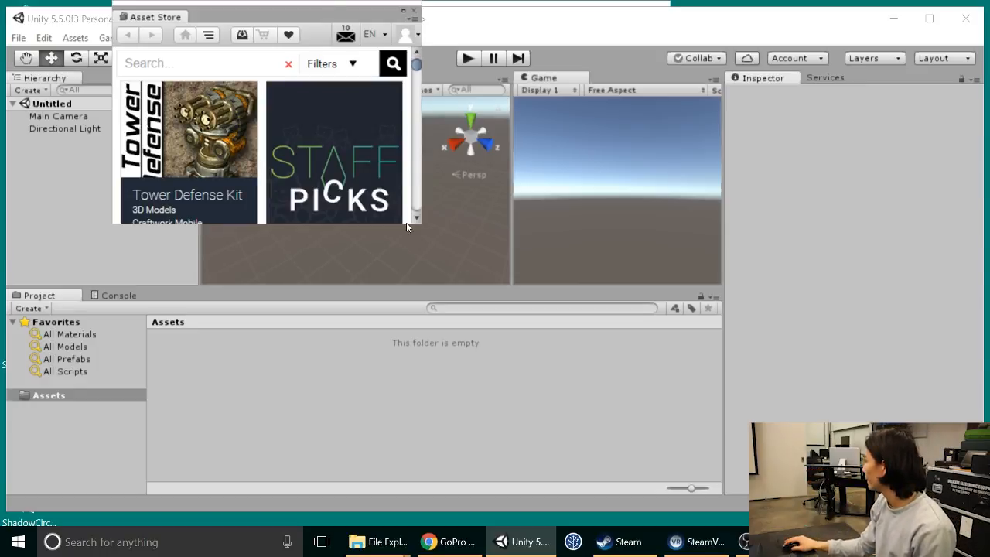
left_click_drag(423, 224, 637, 431)
Step: Search the Asset Store for steamvr and open the SteamVR Plugin page
left_click(297, 63)
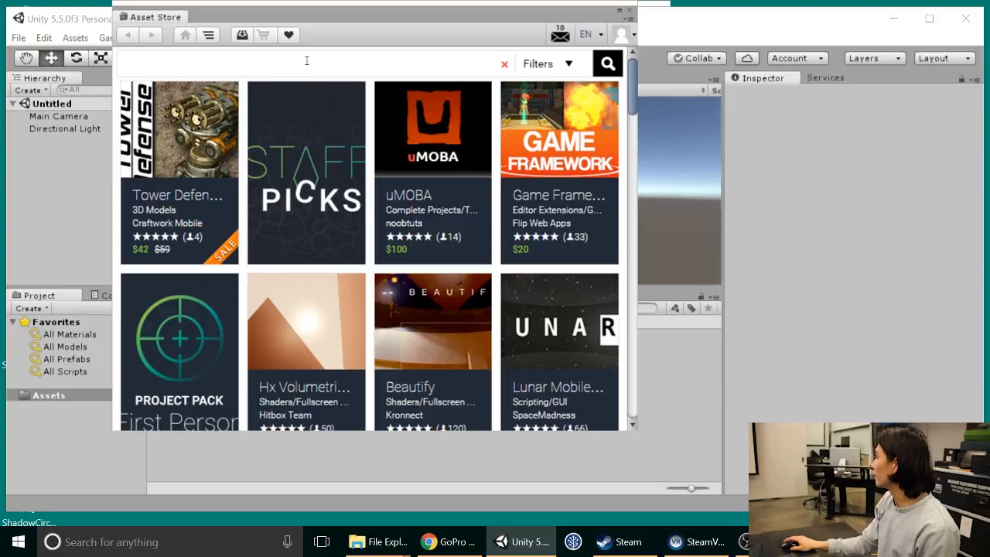
type("st")
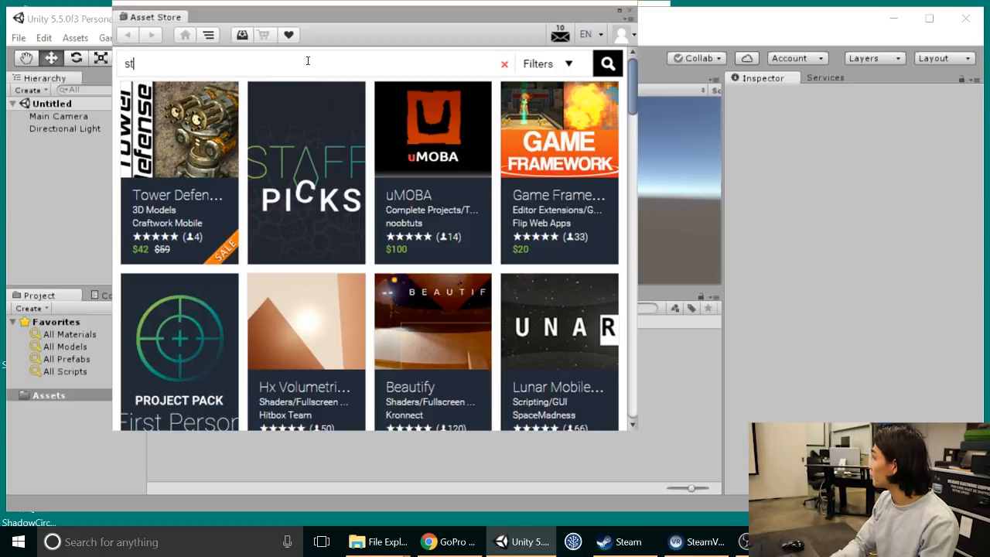
type("eamvr")
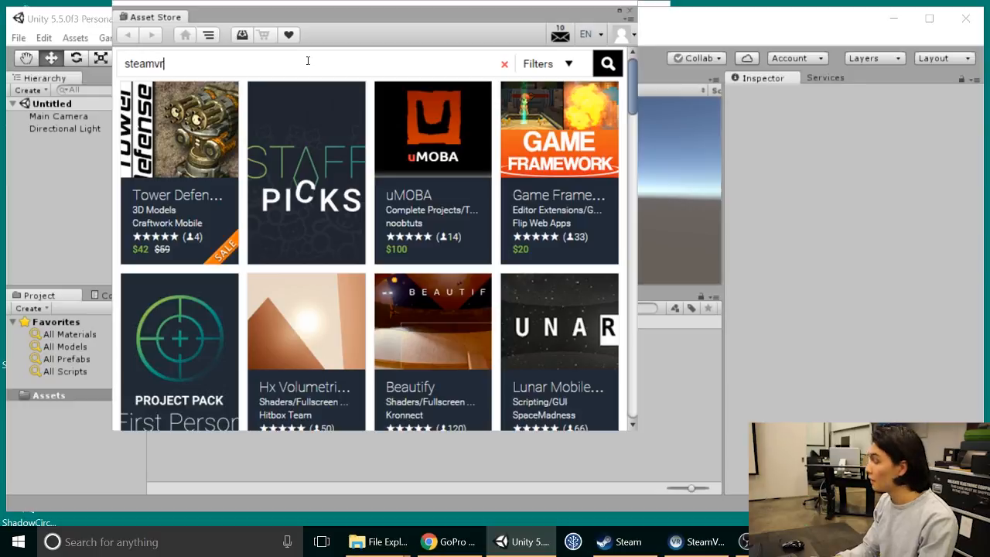
key("Return")
scroll(378, 139, "down", 3)
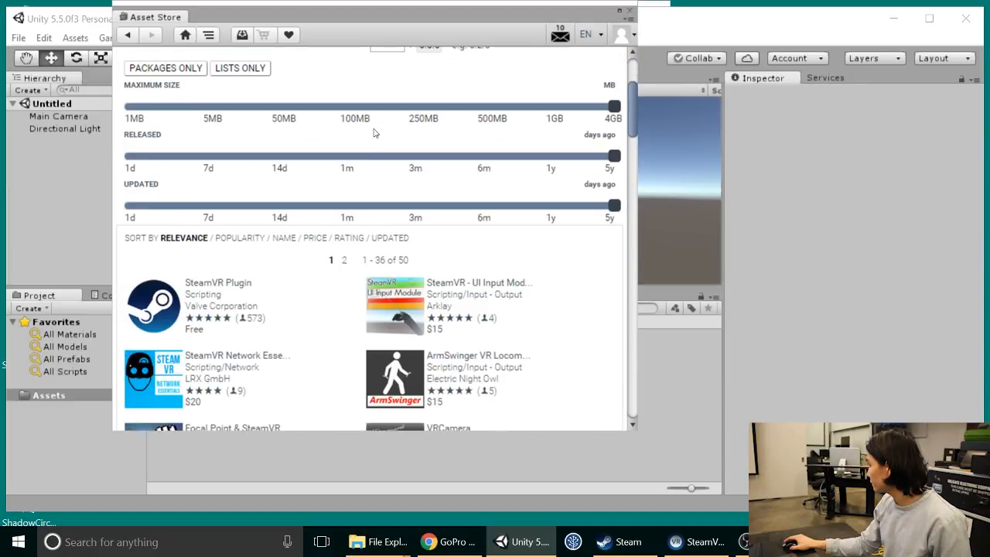
left_click(243, 283)
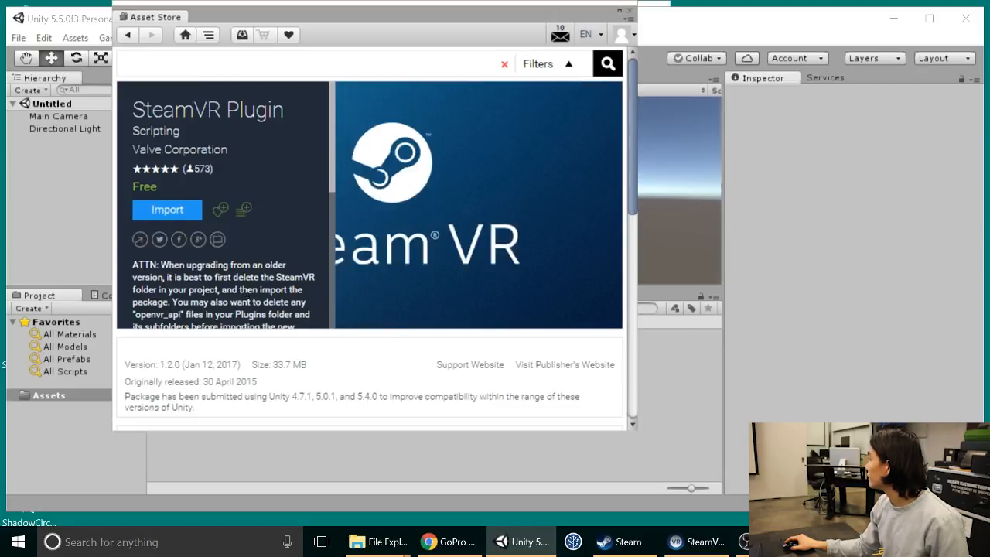
Step: Import the complete SteamVR Plugin package into the project and let Unity upgrade its obsolete API scripts
left_click(167, 210)
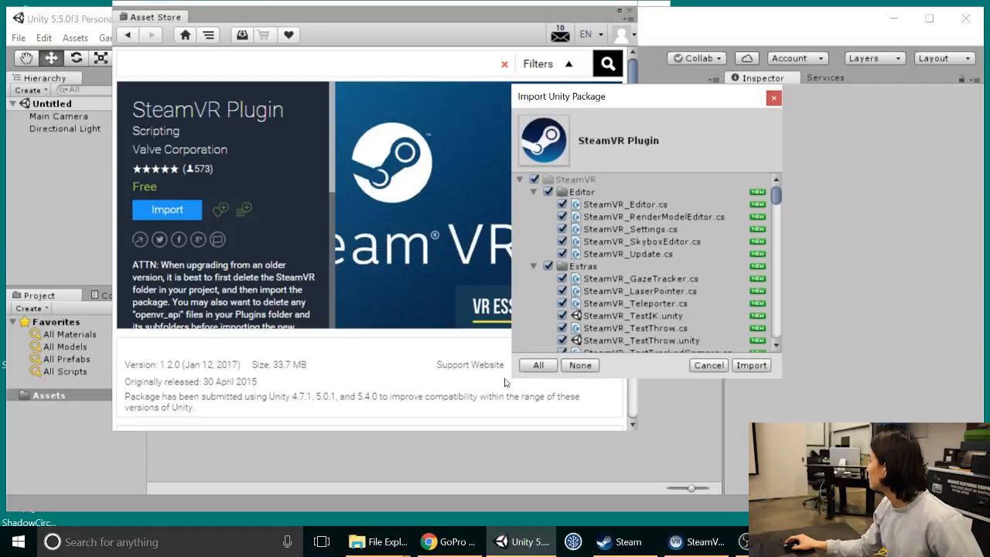
scroll(686, 294, "down", 3)
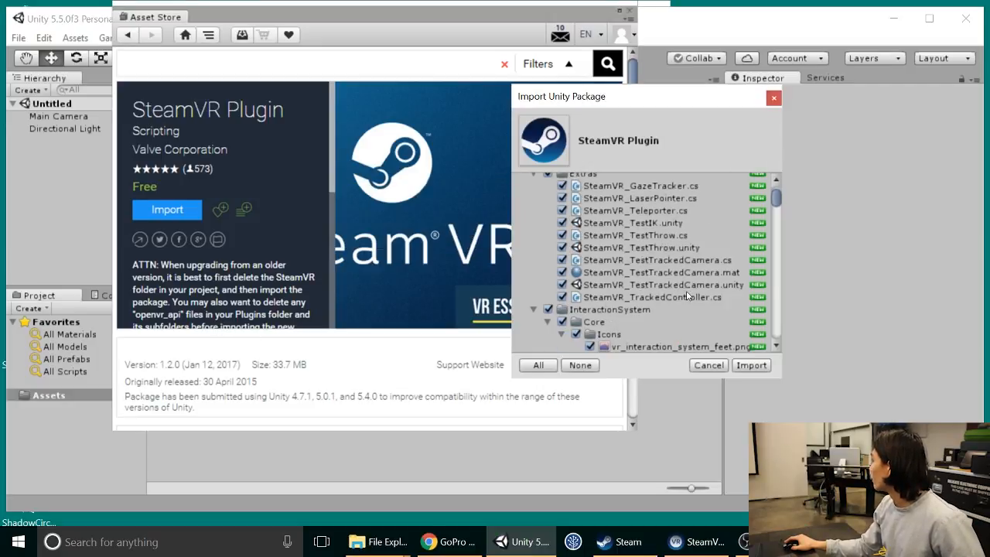
left_click(750, 366)
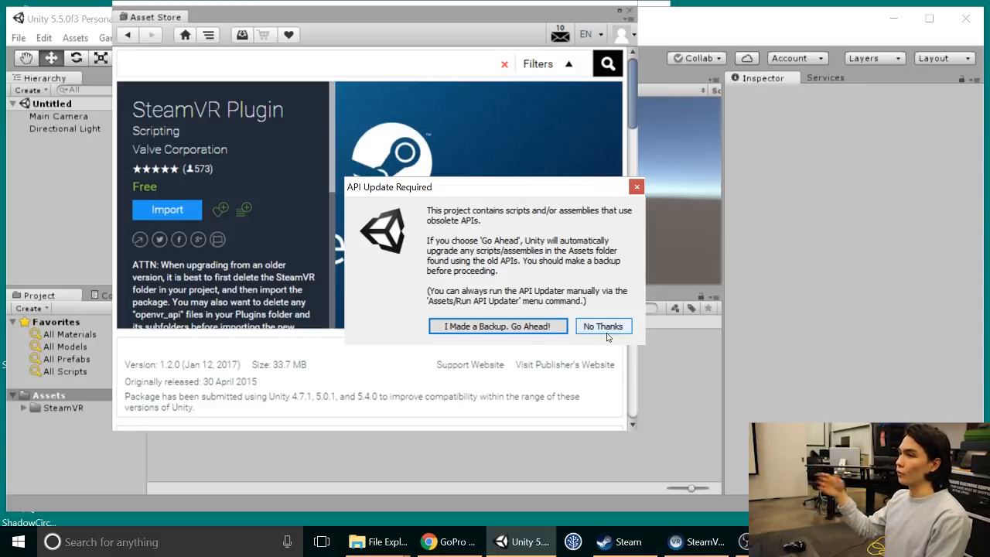
left_click(480, 329)
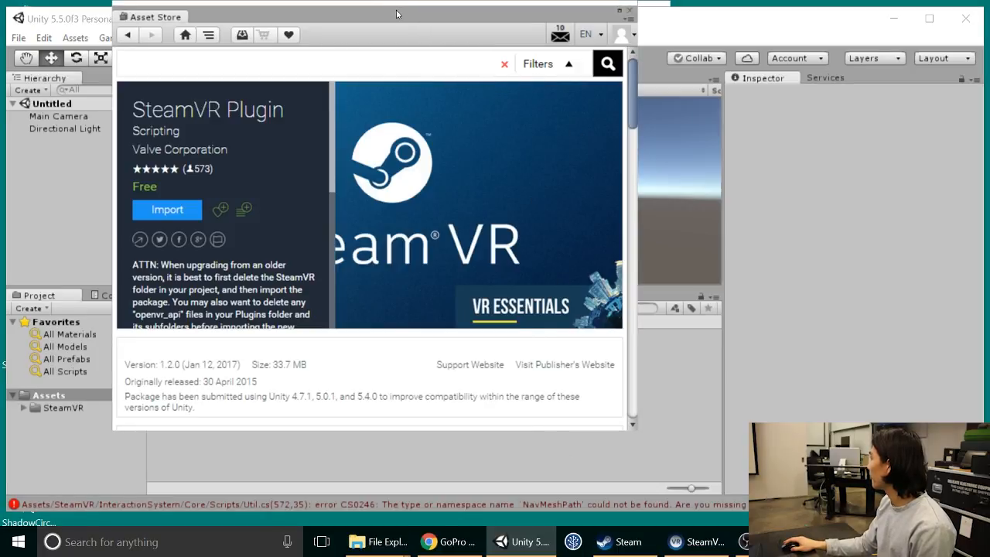
Step: Move the Asset Store window aside and accept all recommended SteamVR project settings
left_click_drag(396, 14, 551, 97)
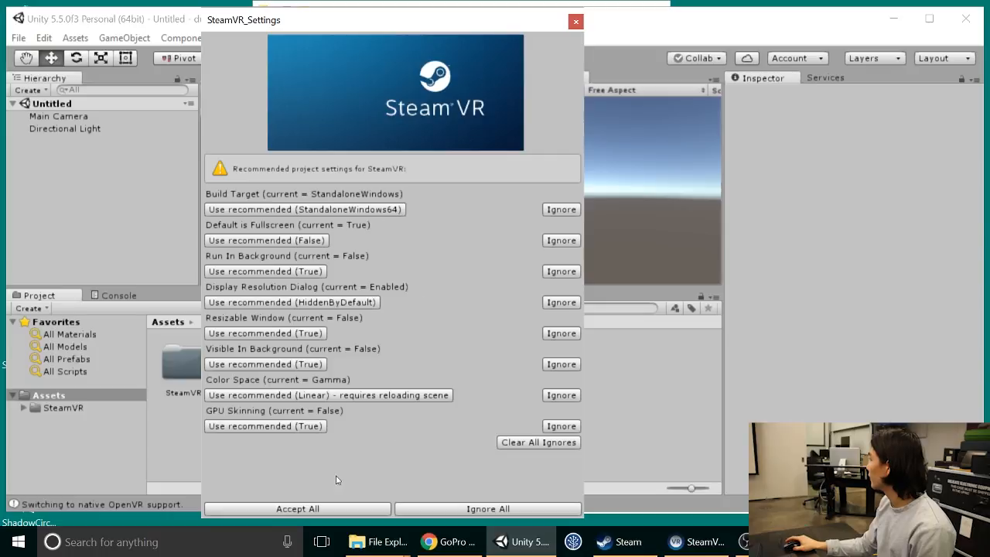
left_click(313, 508)
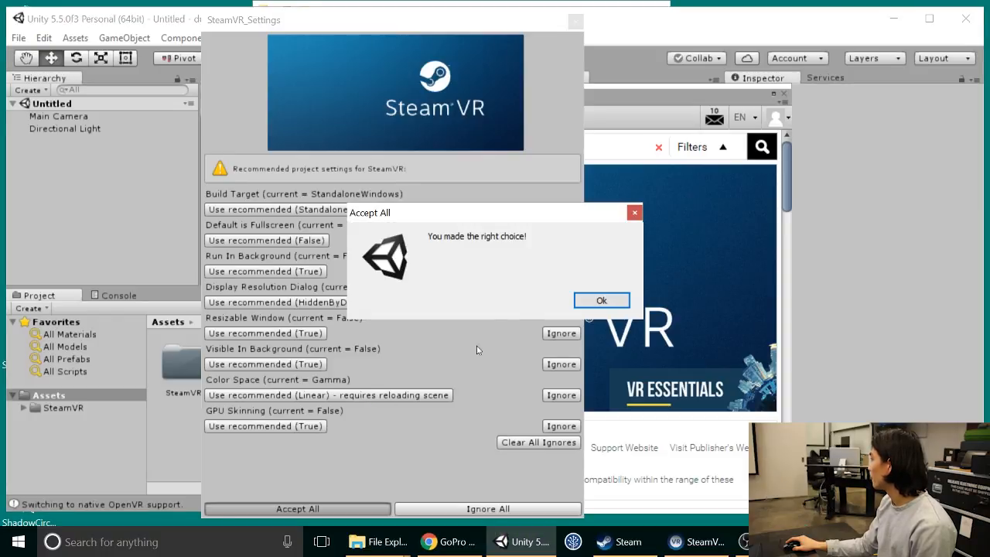
left_click(596, 302)
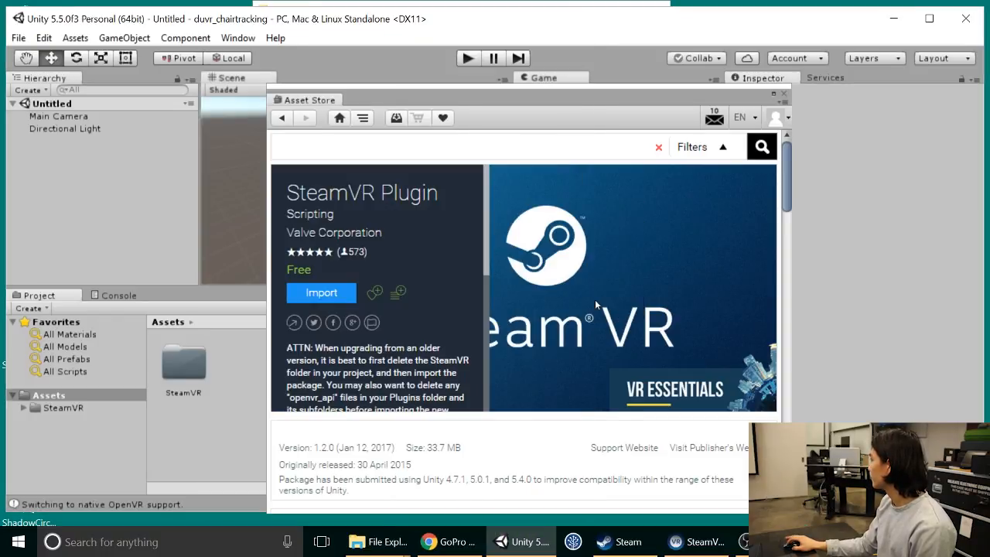
Step: Minimize Unity and open the jumpstart_files folder on the desktop
left_click(324, 77)
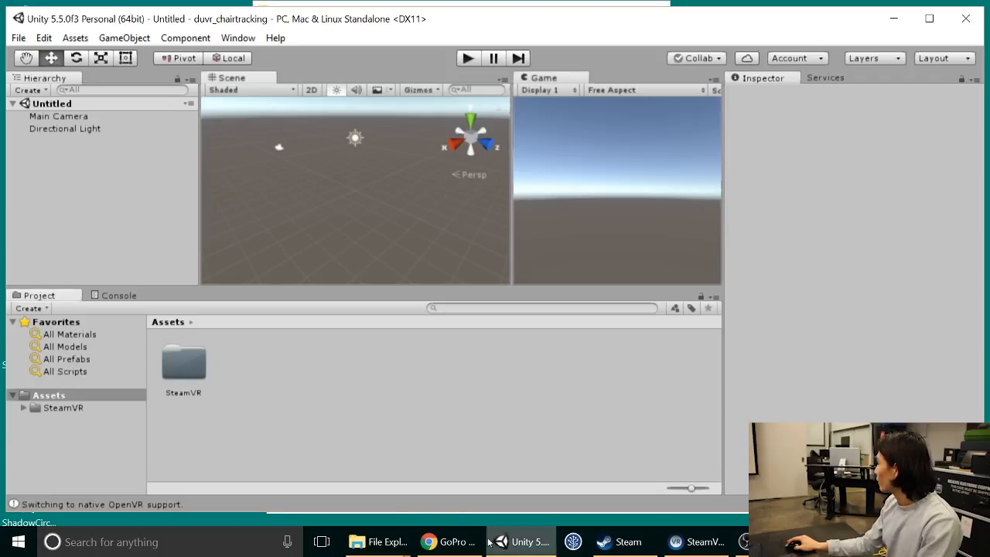
mouse_move(371, 545)
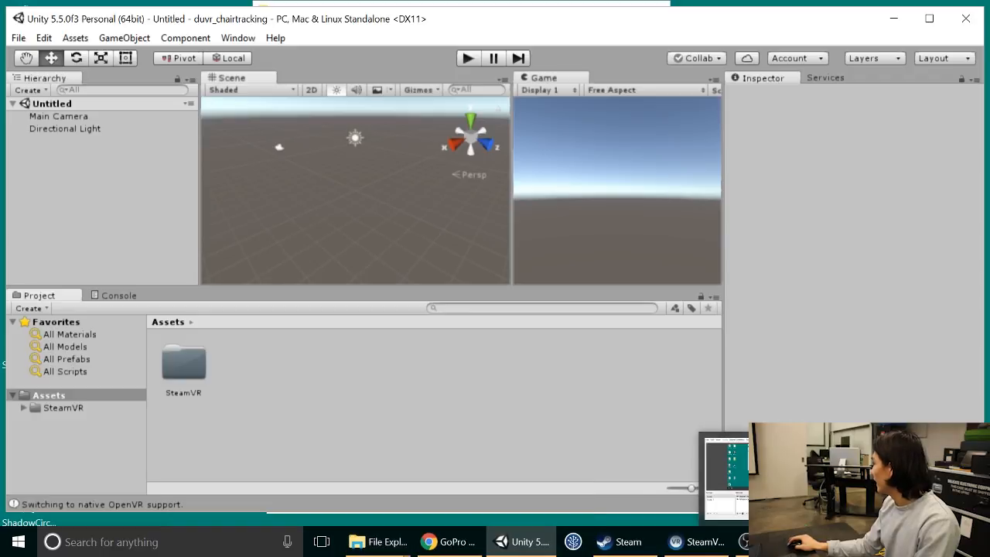
left_click(530, 542)
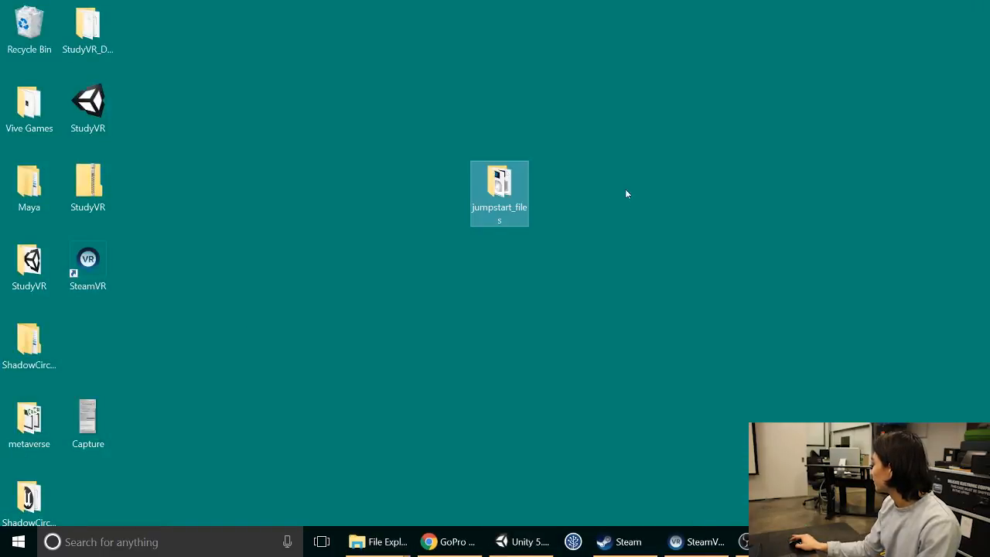
double_click(493, 190)
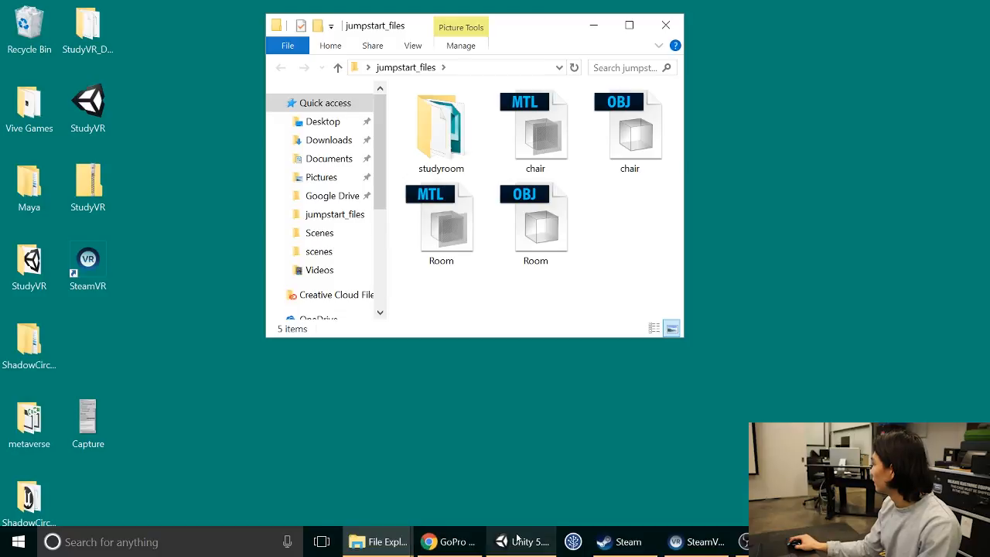
Step: Switch back to Unity and close the floating Asset Store window
left_click(522, 541)
left_click(380, 544)
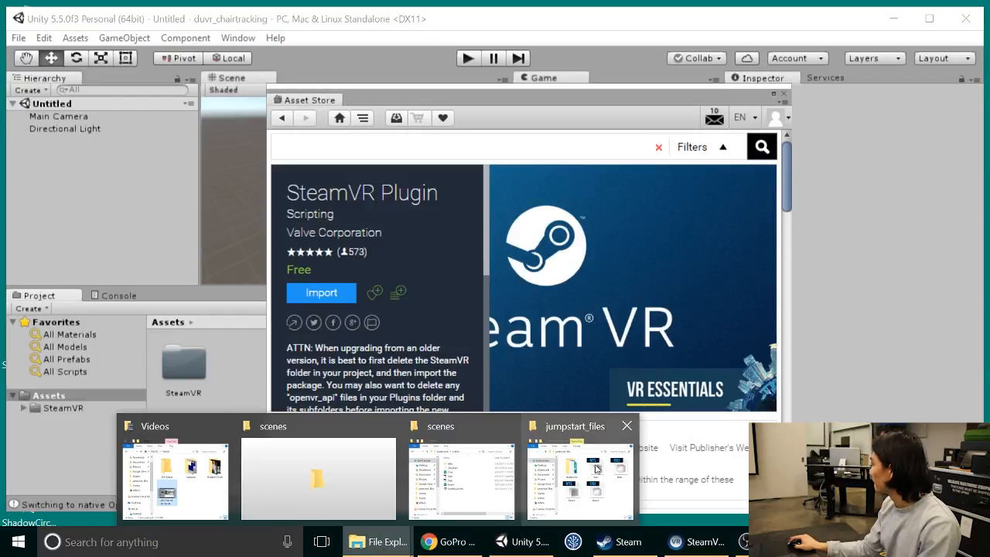
left_click(786, 93)
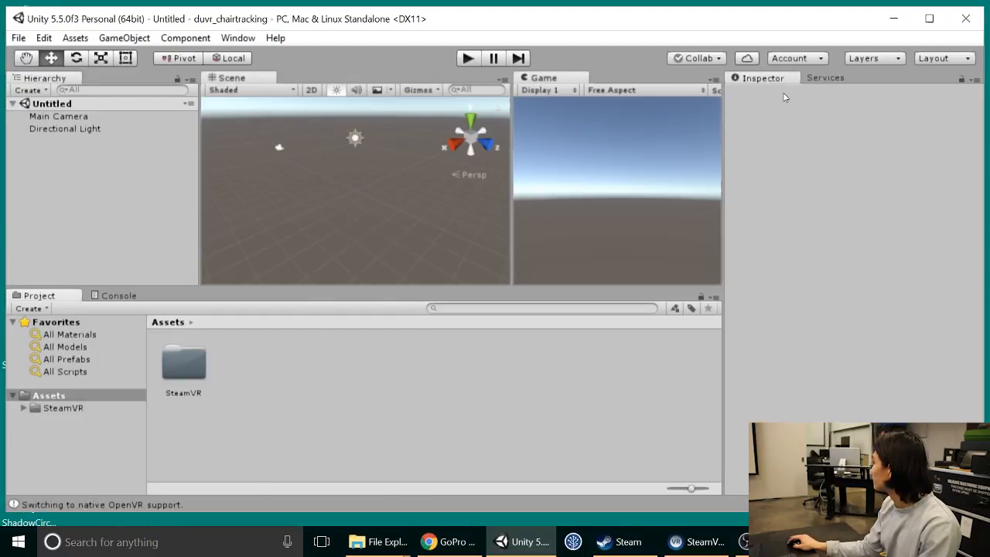
Step: Import the chair and Room OBJ and MTL files, without the studyroom folder, from jumpstart_files into the Unity project's Assets
left_click(380, 541)
left_click(556, 485)
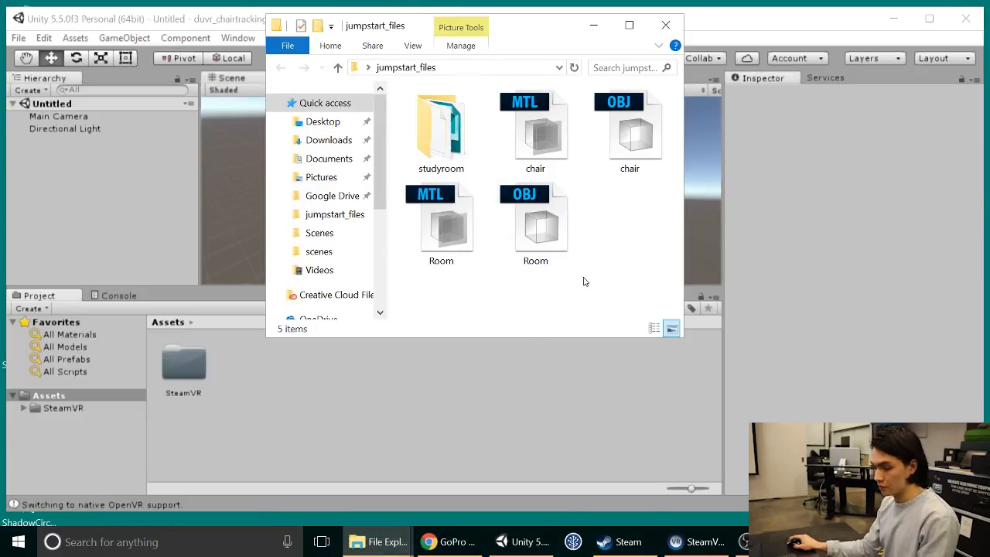
key("ctrl+a")
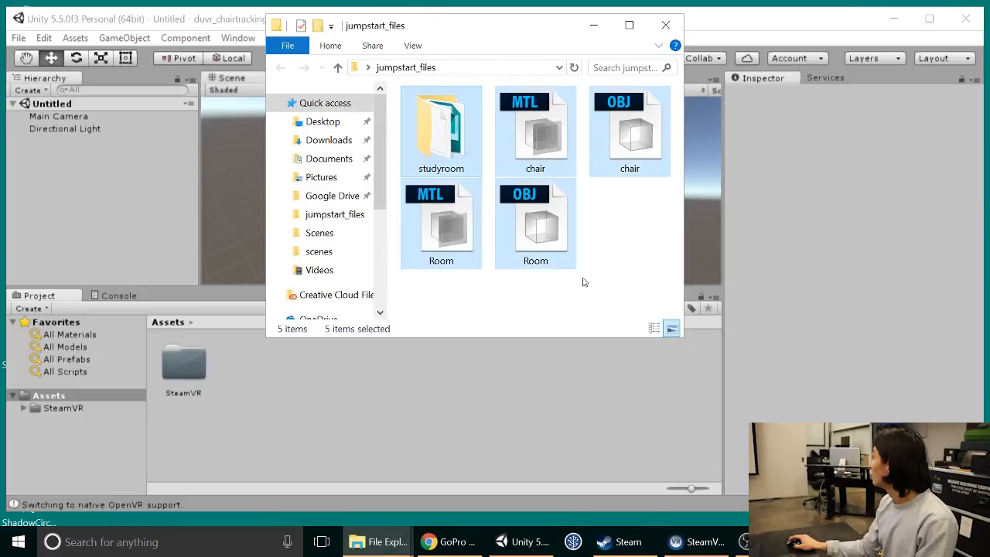
left_click(453, 119, "ctrl")
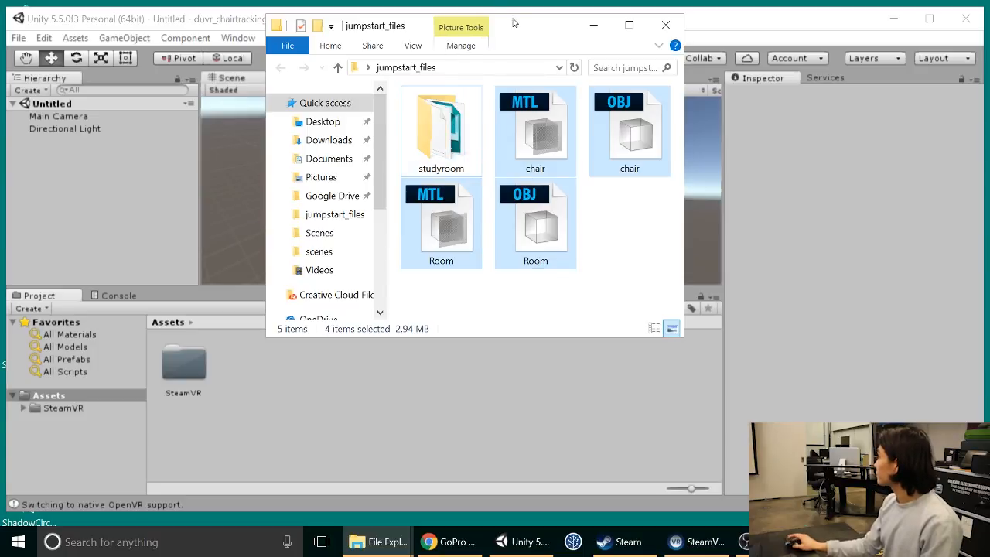
left_click_drag(513, 24, 629, 69)
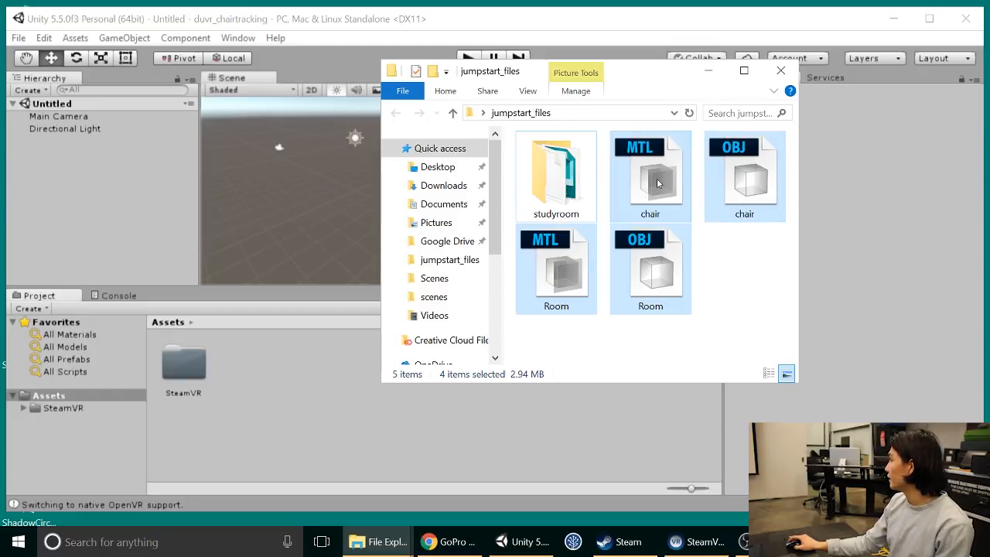
left_click_drag(658, 183, 243, 356)
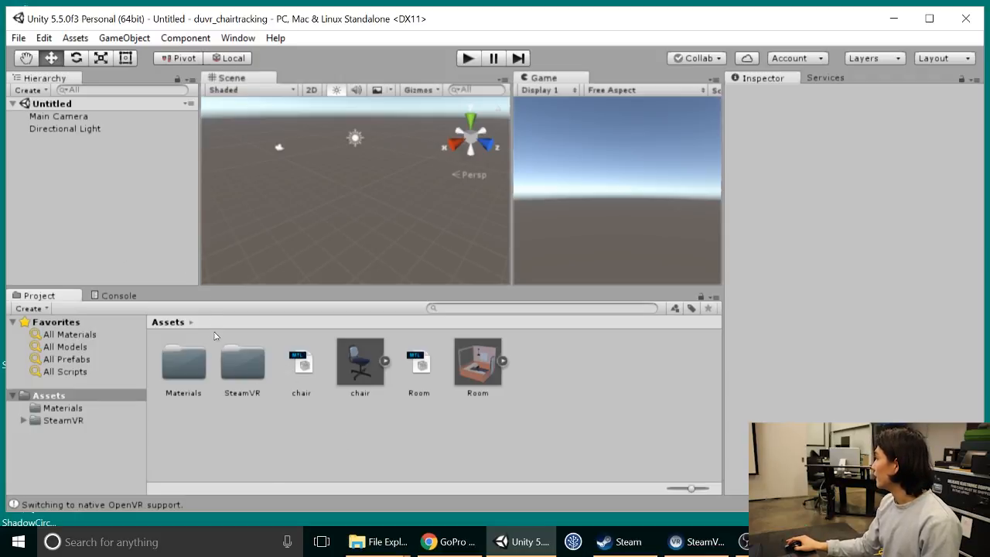
Step: Add the [CameraRig] prefab from SteamVR's Prefabs folder to the scene and reset its transform
double_click(240, 363)
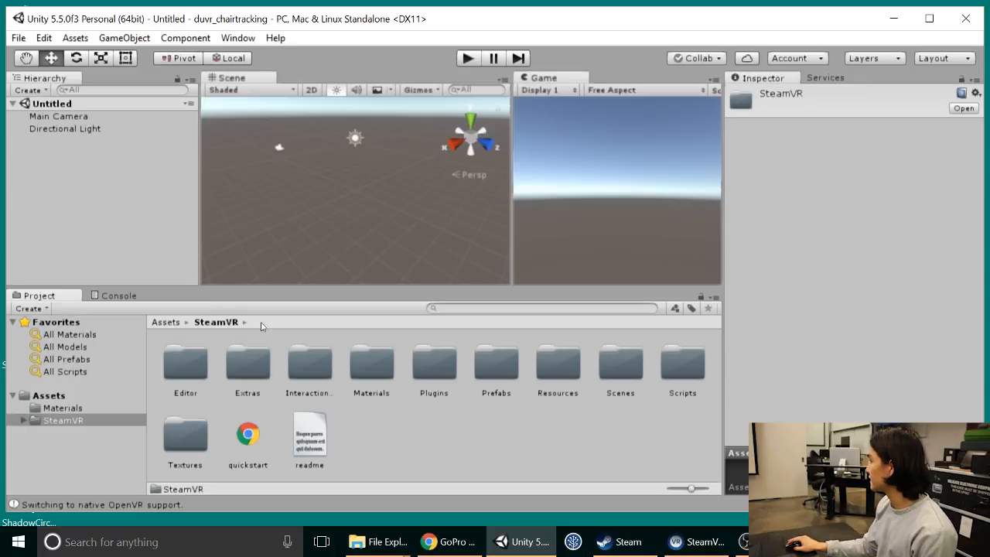
double_click(496, 362)
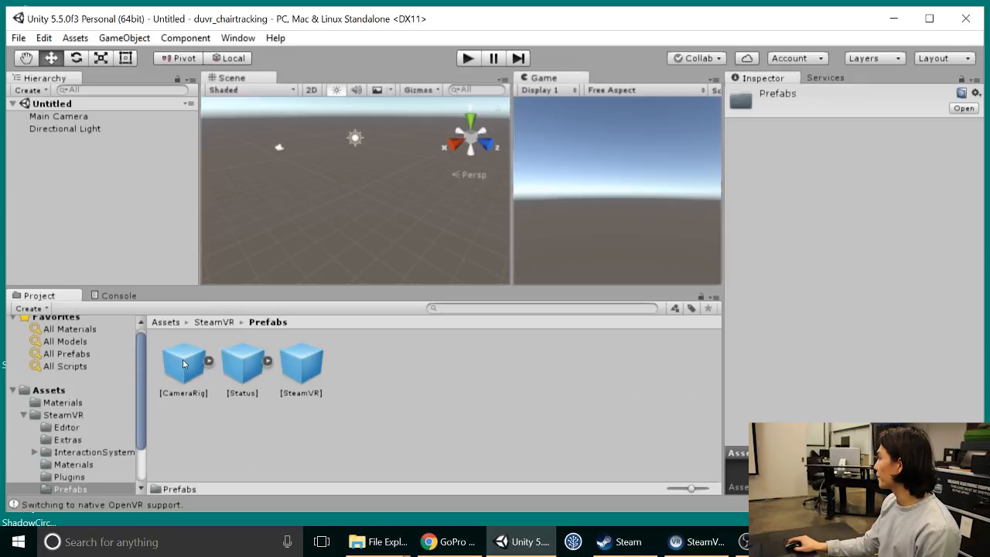
left_click_drag(184, 365, 93, 191)
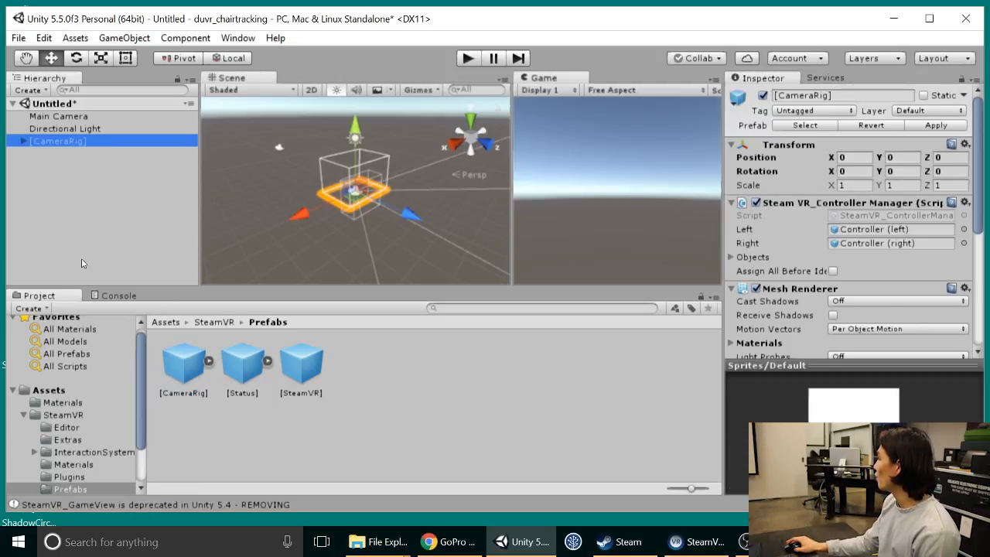
left_click(965, 144)
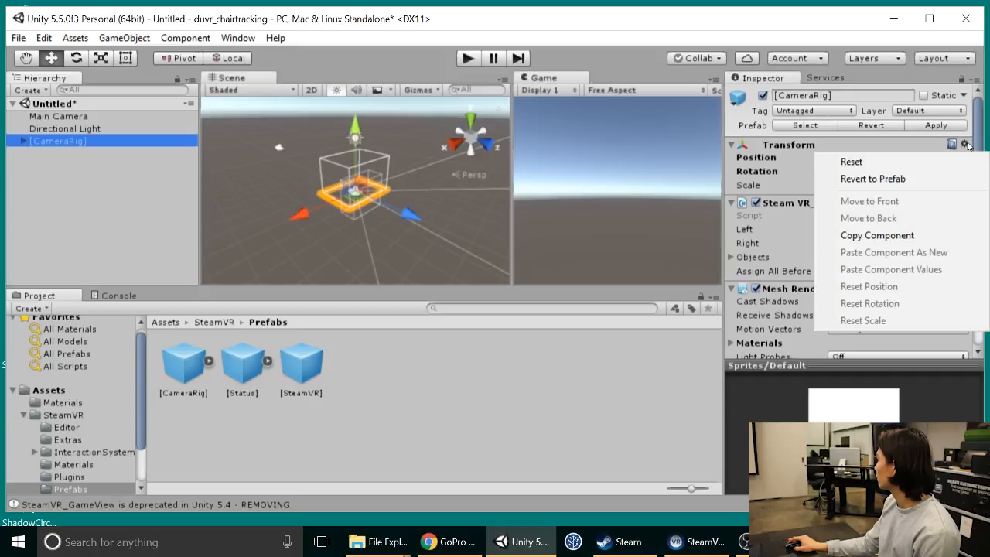
left_click(912, 164)
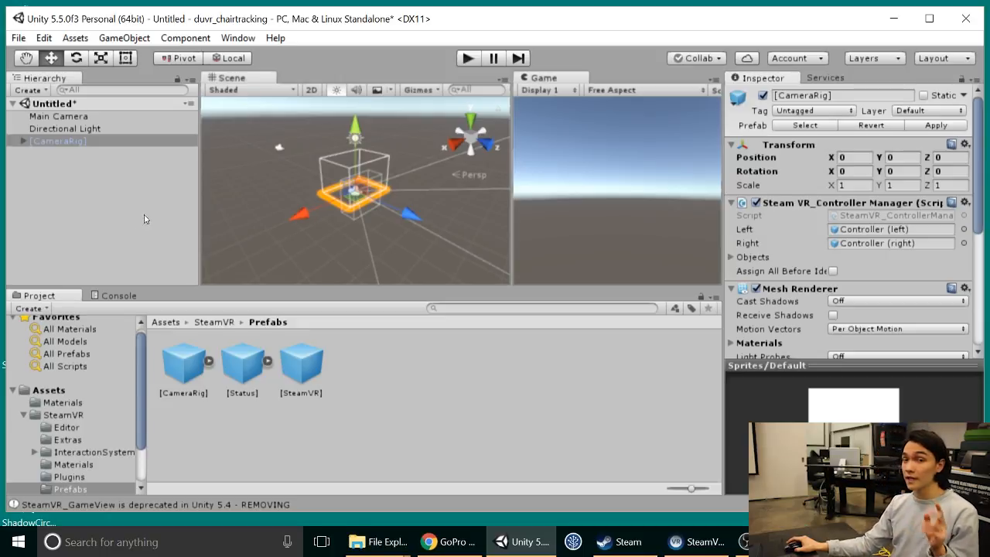
Step: Delete the default Main Camera and briefly test the camera rig in Play mode, with the project view back at Assets
left_click(91, 117)
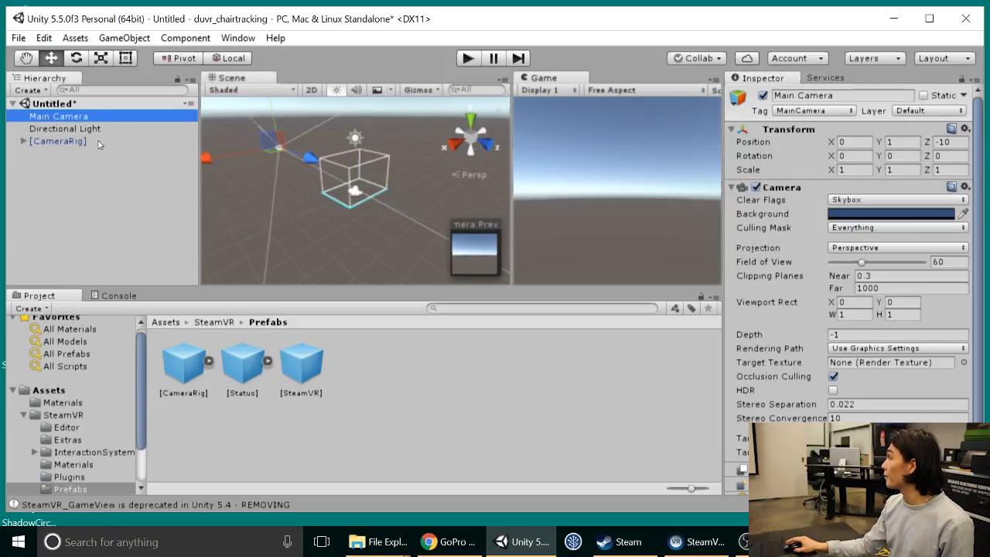
key("Delete")
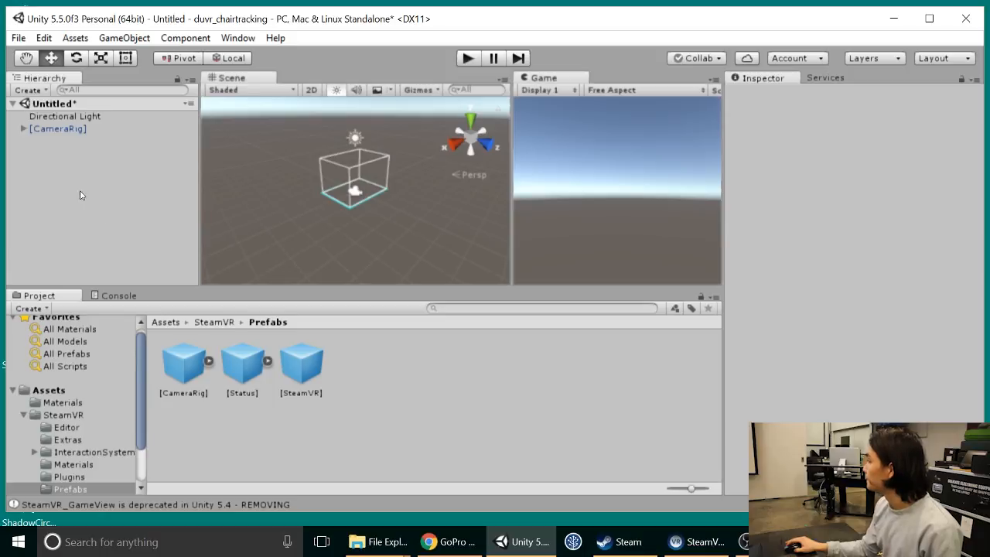
left_click(165, 322)
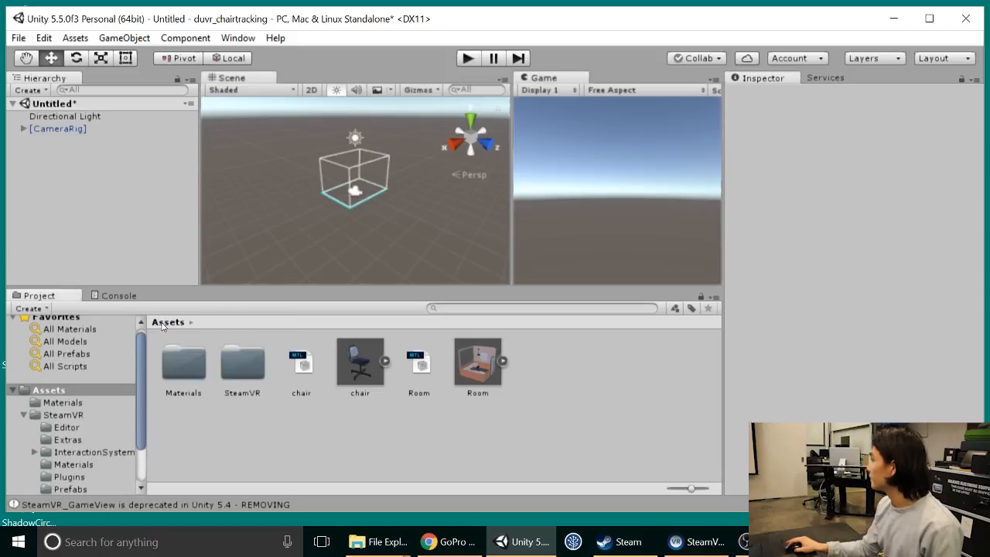
left_click(467, 60)
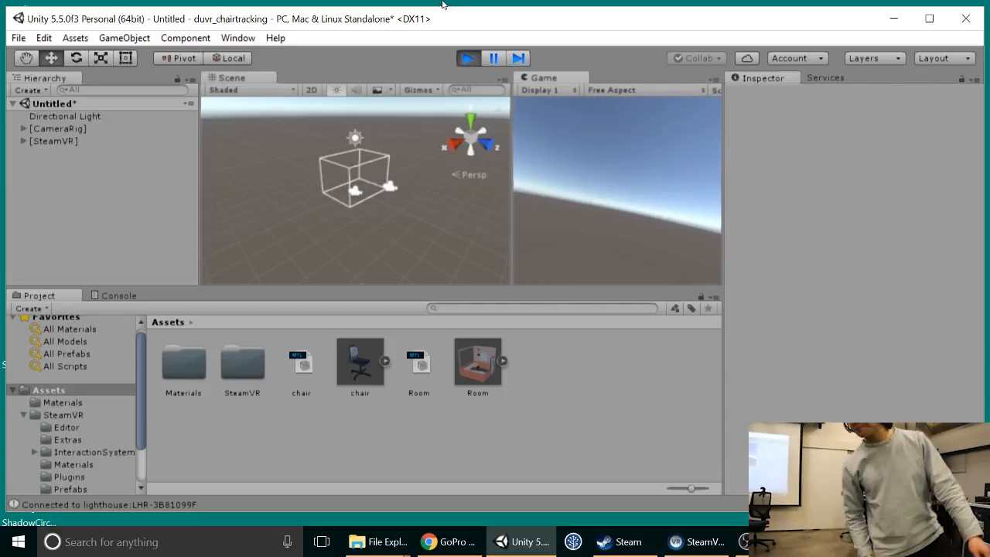
left_click(468, 59)
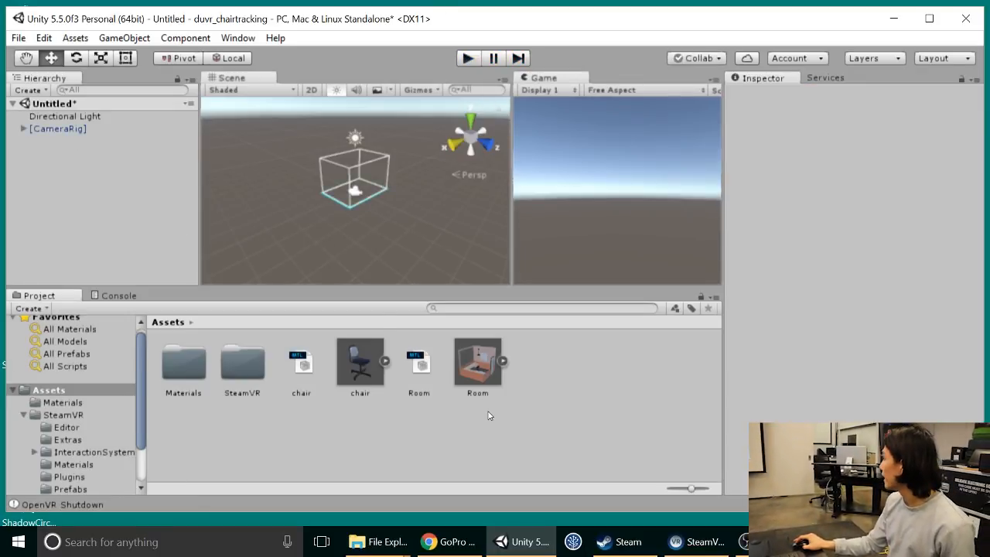
Step: Add the Room model to the scene hierarchy and briefly start and stop Play mode
left_click(479, 370)
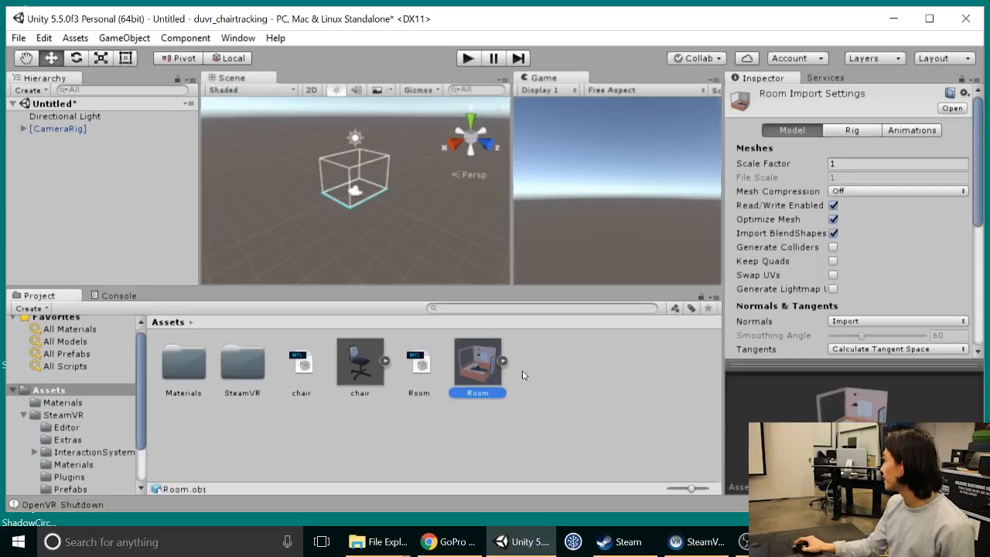
left_click_drag(481, 364, 120, 232)
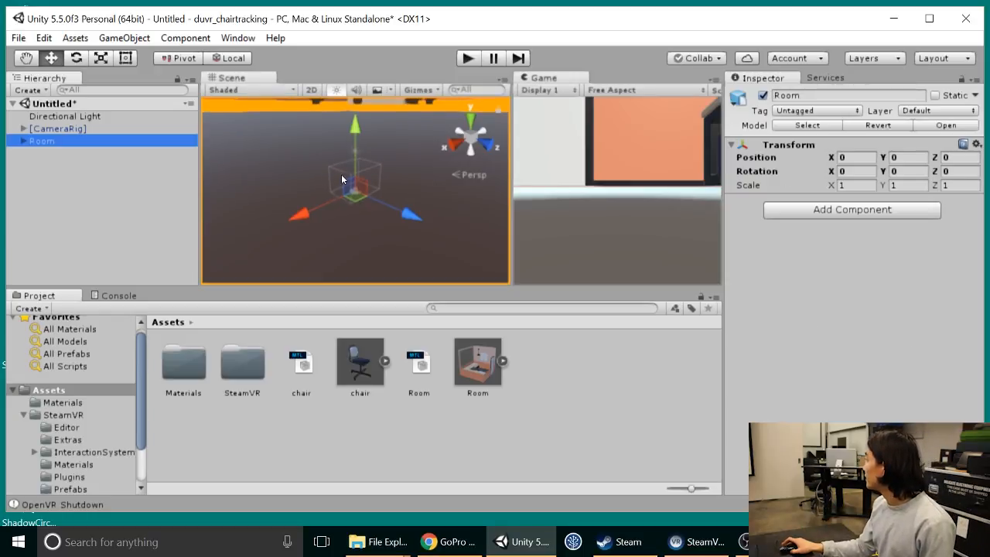
left_click(469, 58)
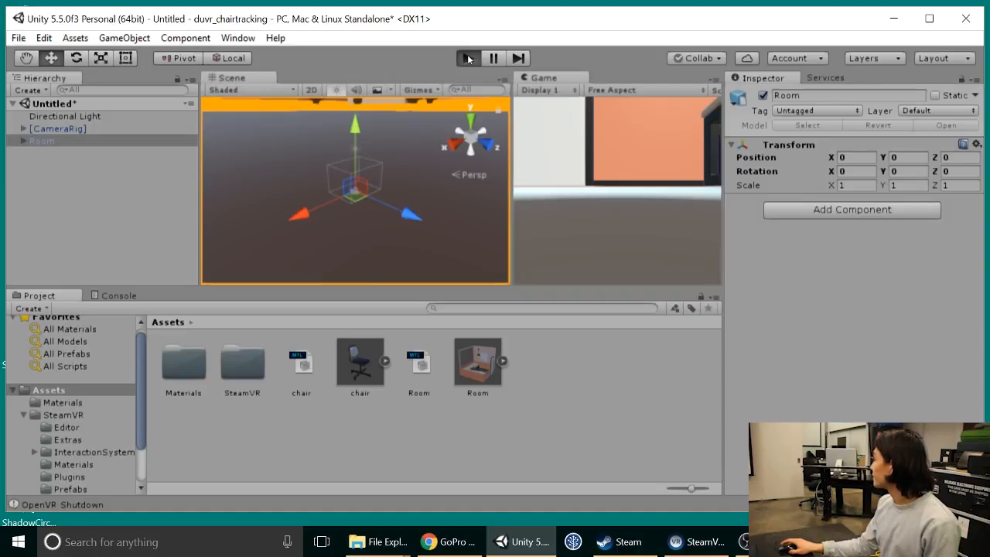
left_click(469, 58)
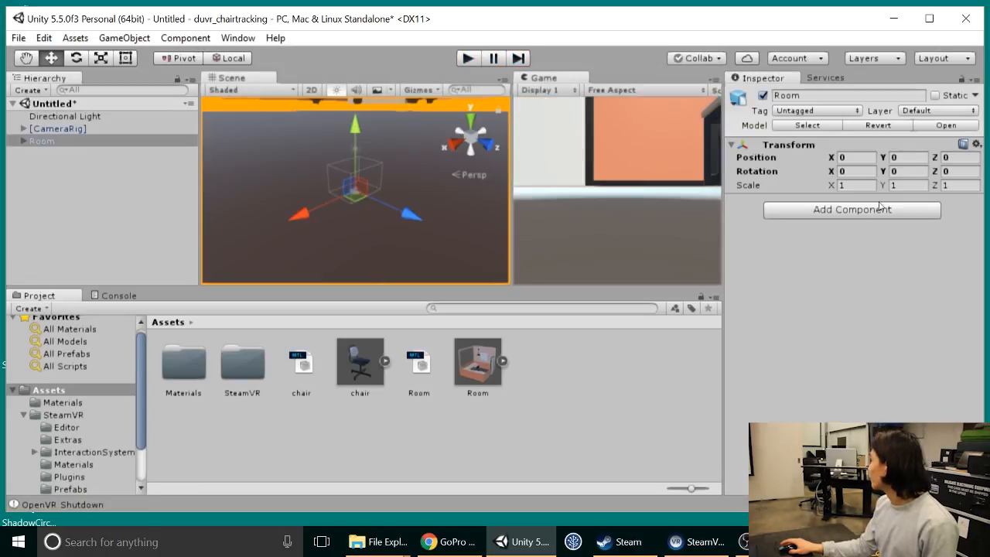
Step: Set the Room's scale to 0.01 on X, Y and Z and test its size in Play mode
left_click(849, 186)
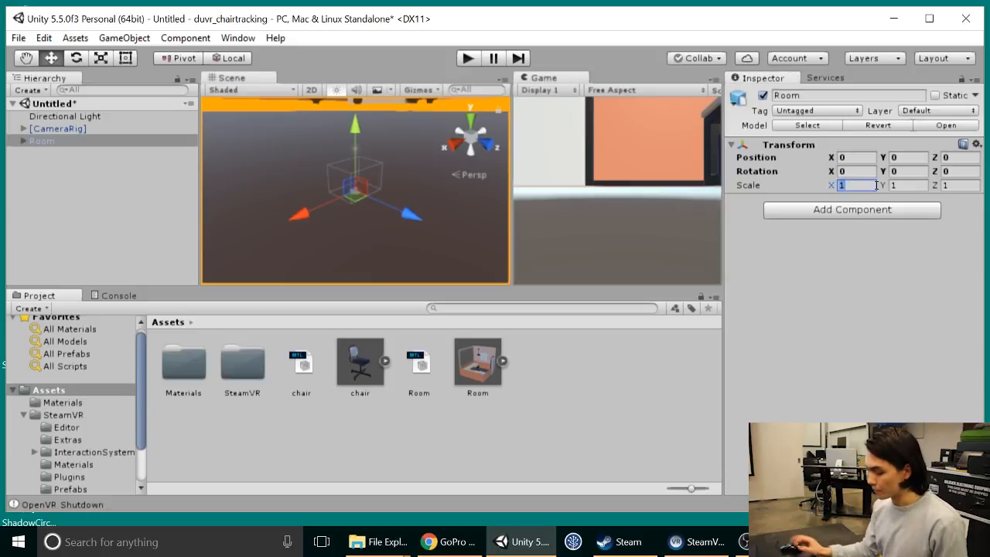
type("0.01")
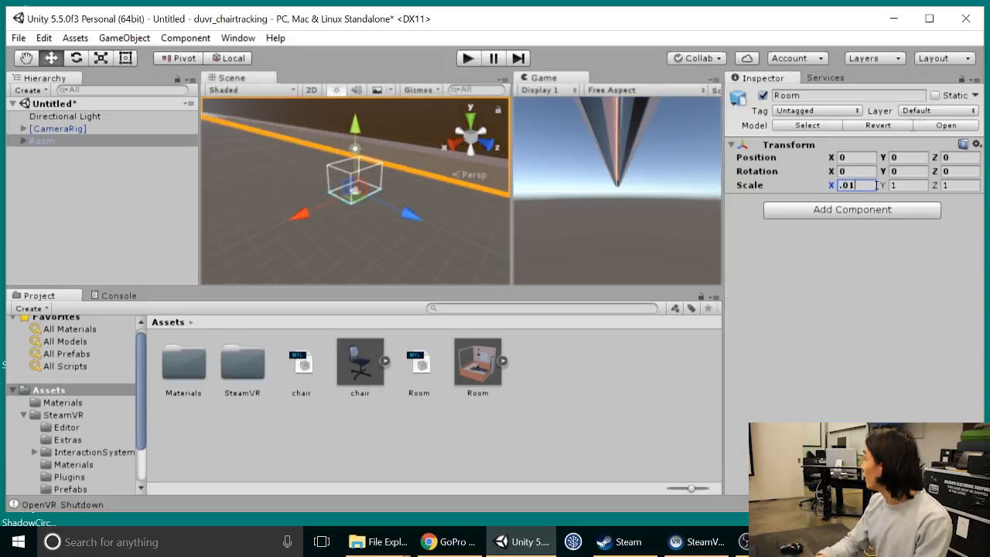
key("Tab")
type("0.01")
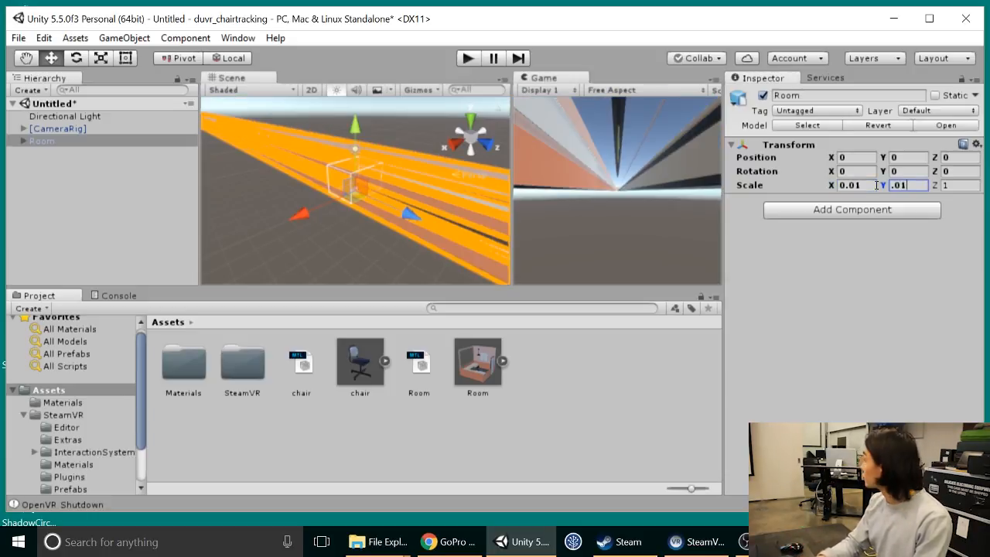
key("Tab")
type("0.01")
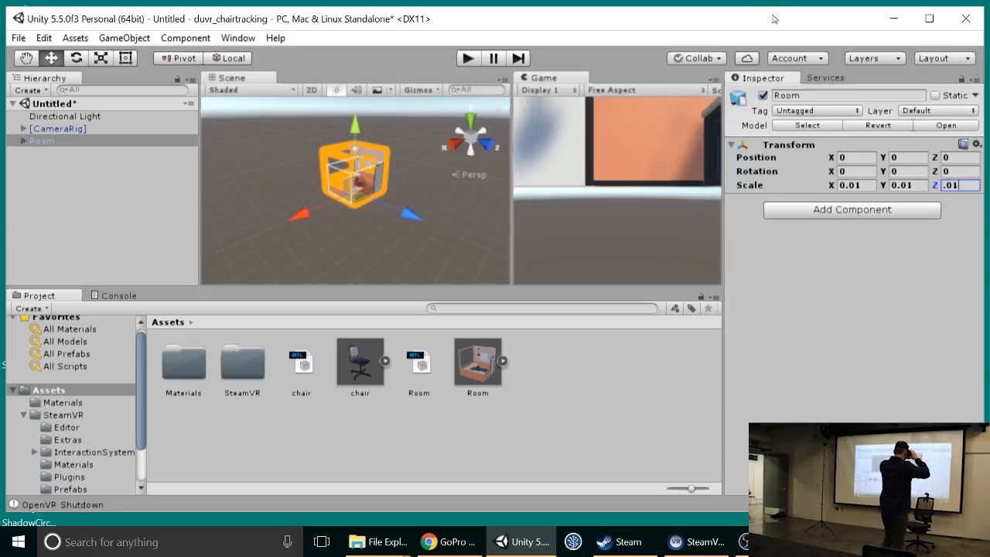
left_click(466, 59)
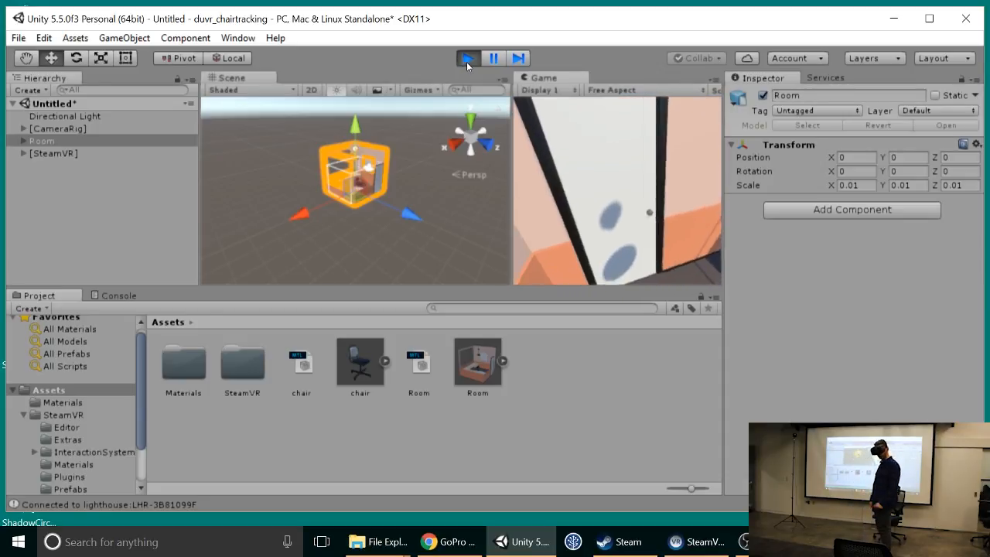
left_click(469, 60)
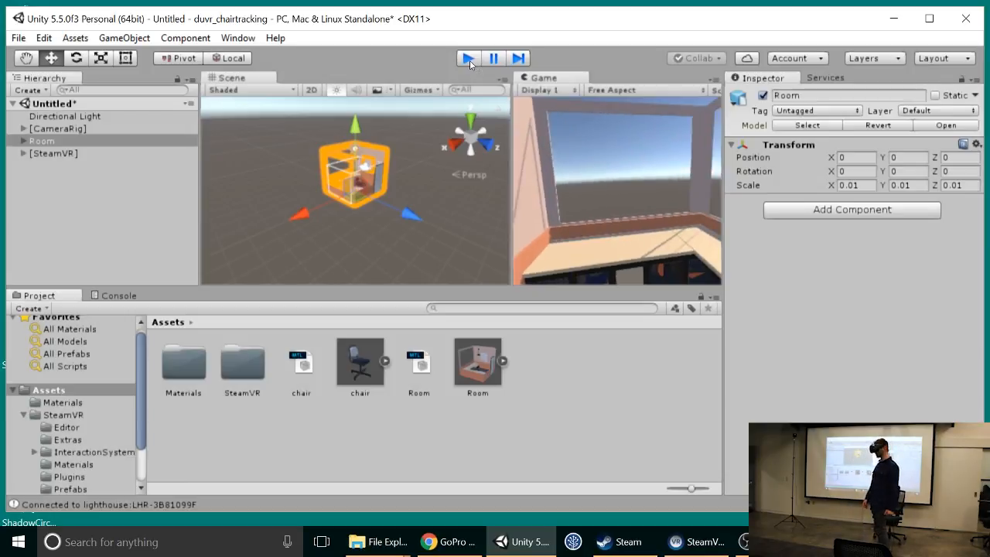
Step: Set the Room's scale to 0.013 on X, Y and Z
left_click(855, 186)
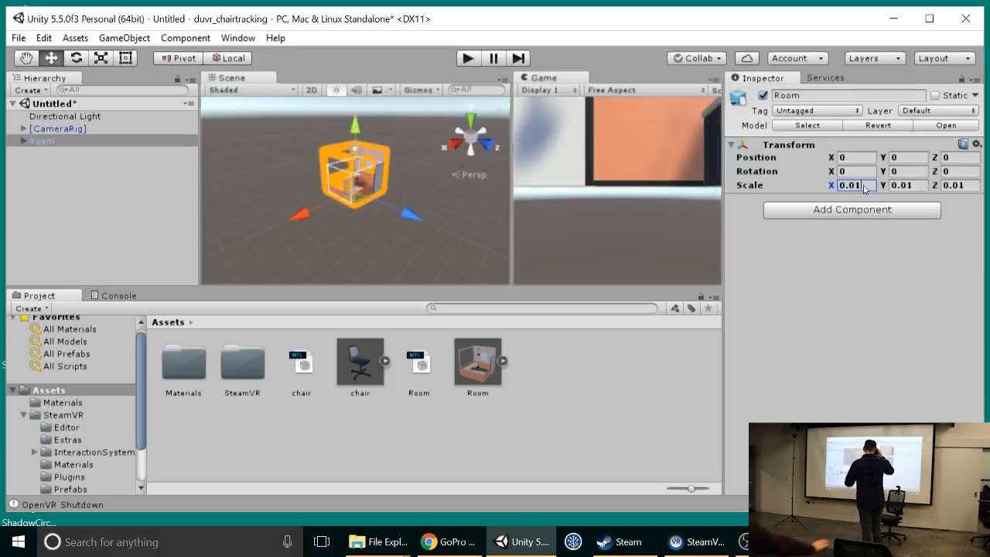
type("3")
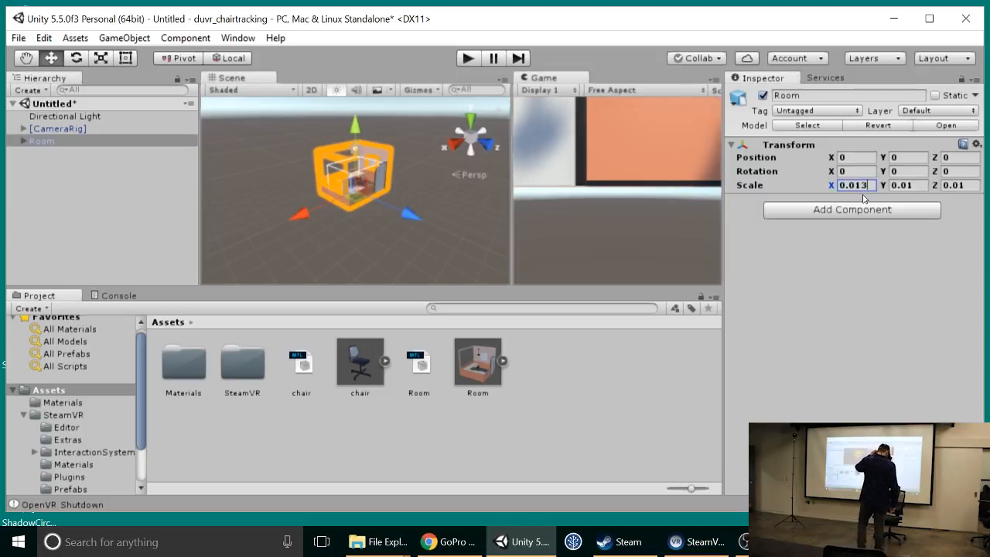
left_click(918, 186)
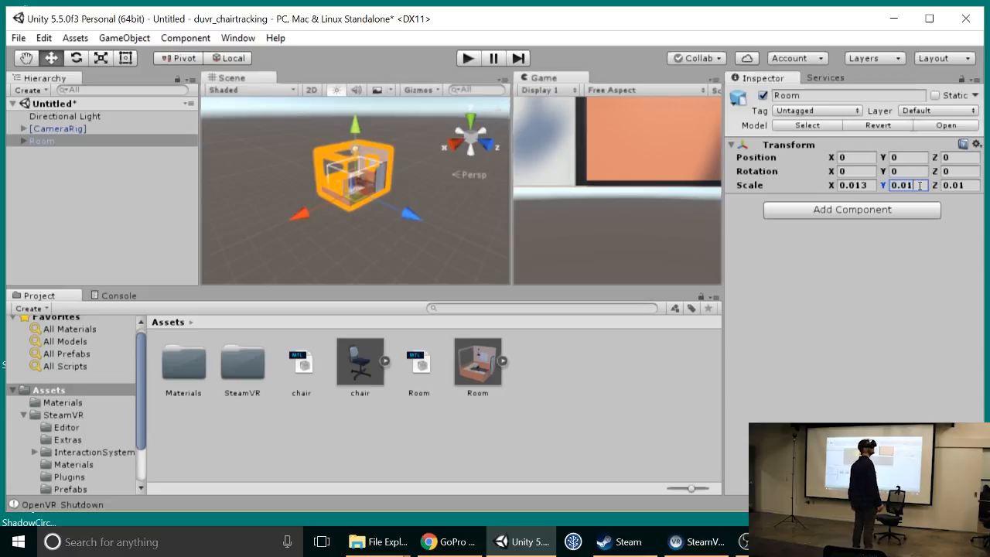
type("3")
left_click(959, 187)
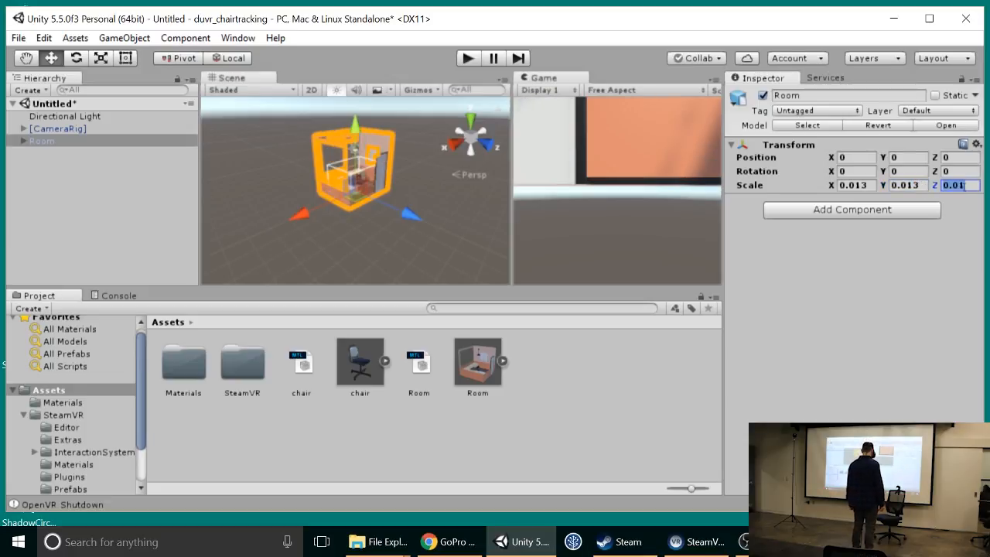
type("3")
key("BackSpace")
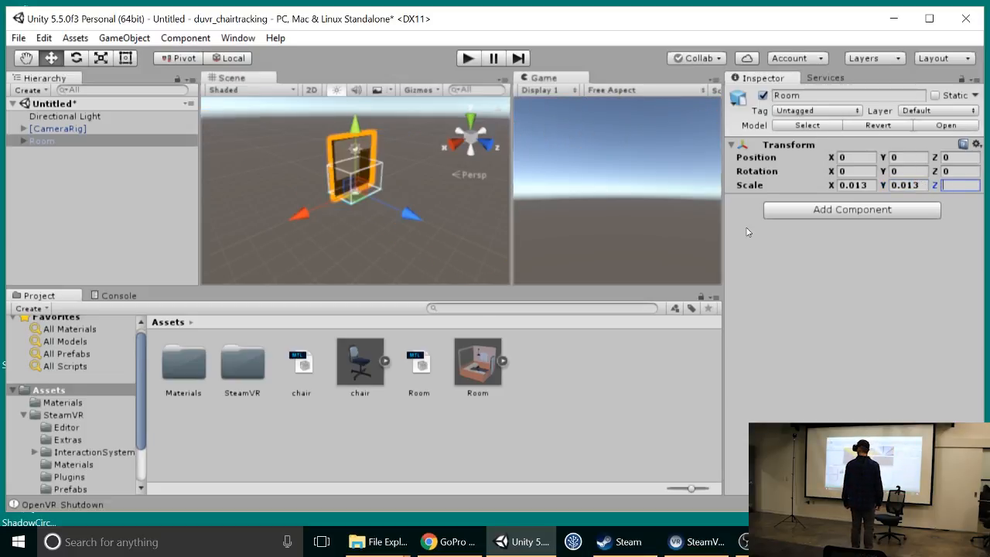
type(".01")
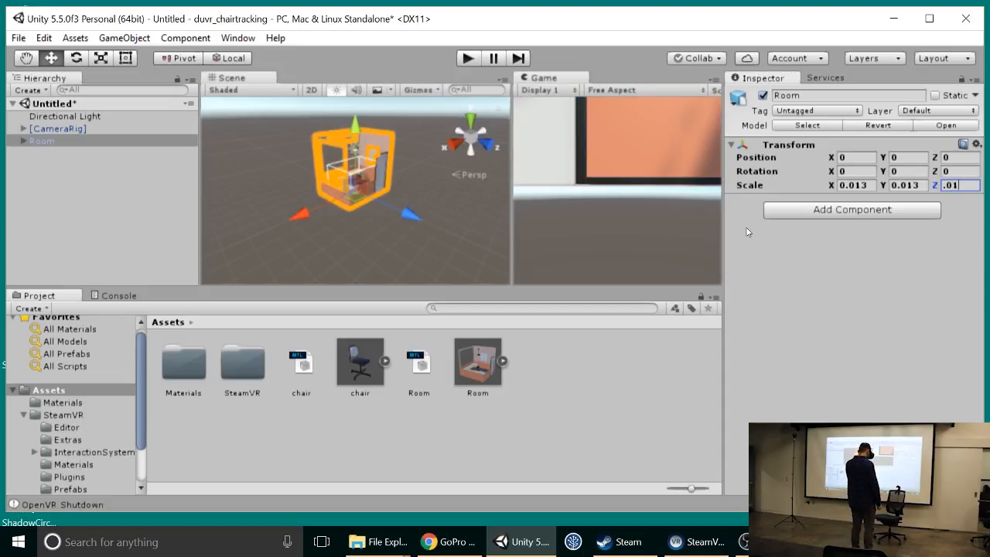
type("3")
key("Return")
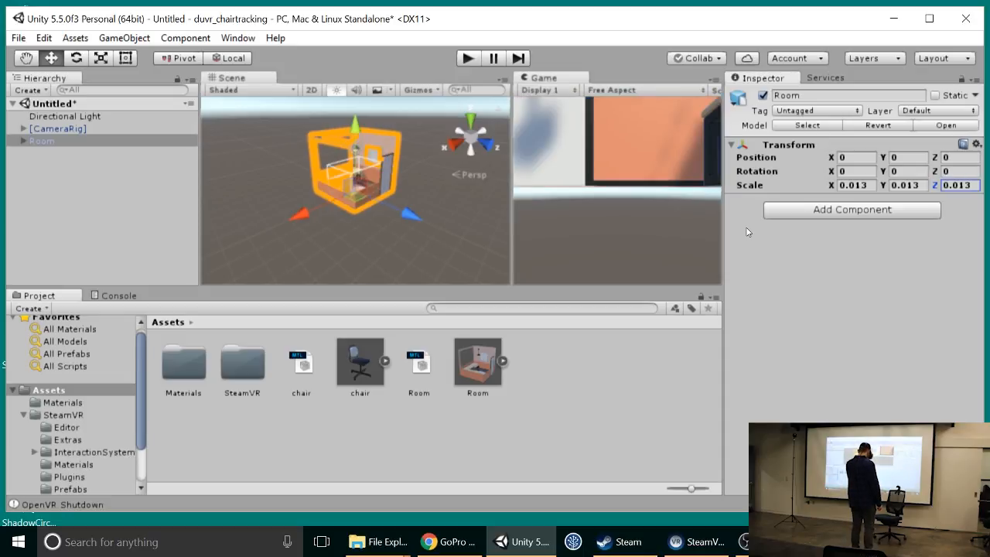
Step: Run the scene in Play mode, stop it and run it again to check the rescaled room in the headset
left_click(468, 58)
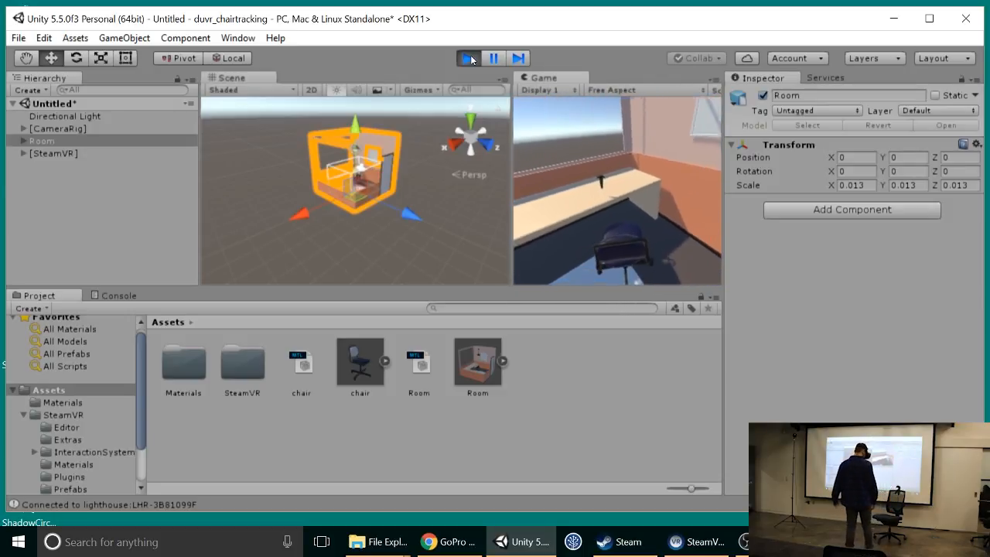
left_click(469, 58)
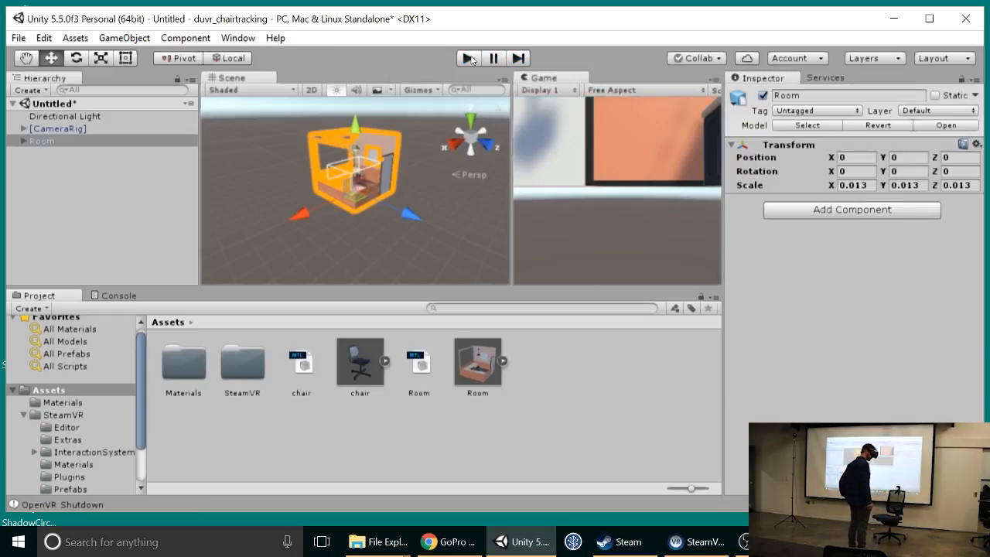
left_click(469, 58)
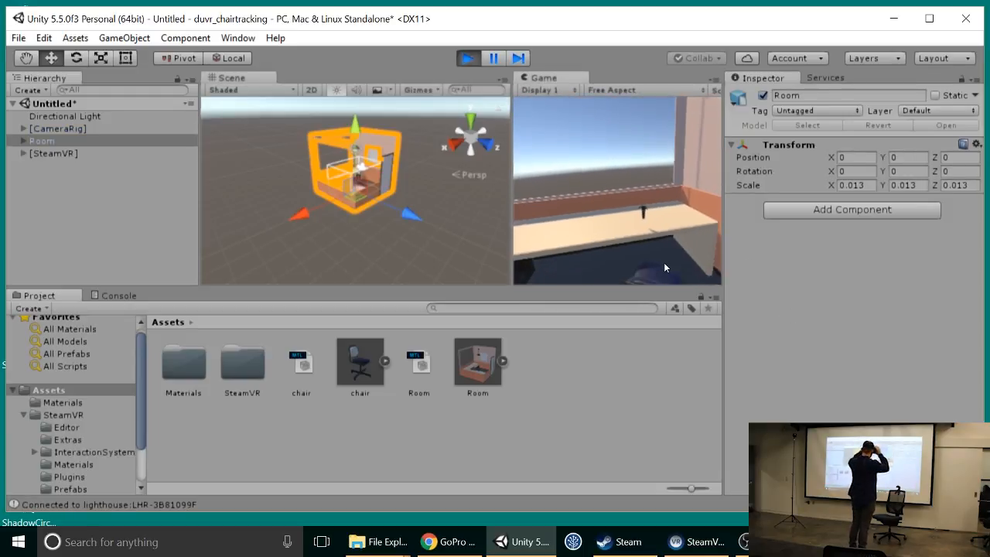
Step: Stop Play mode and delete the Room's parts from chair_pCube21 through chair_pCylinder5, accepting the break of the prefab instance
left_click(471, 58)
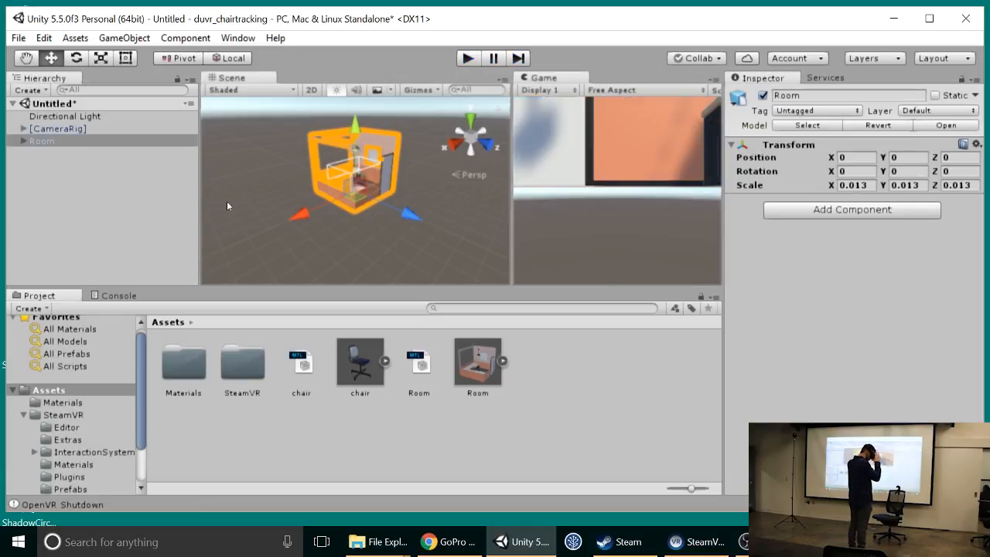
left_click(23, 142)
scroll(66, 183, "down", 8)
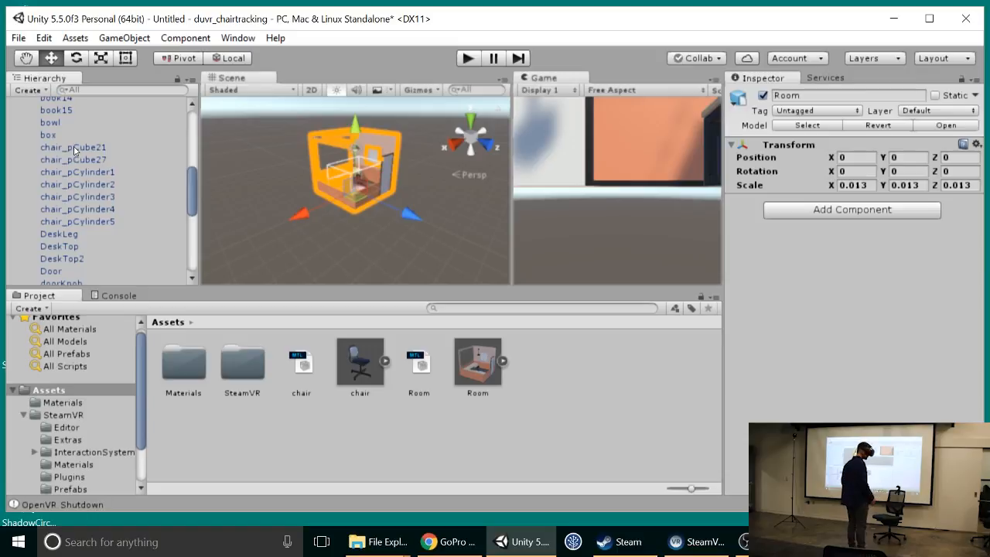
left_click(77, 147)
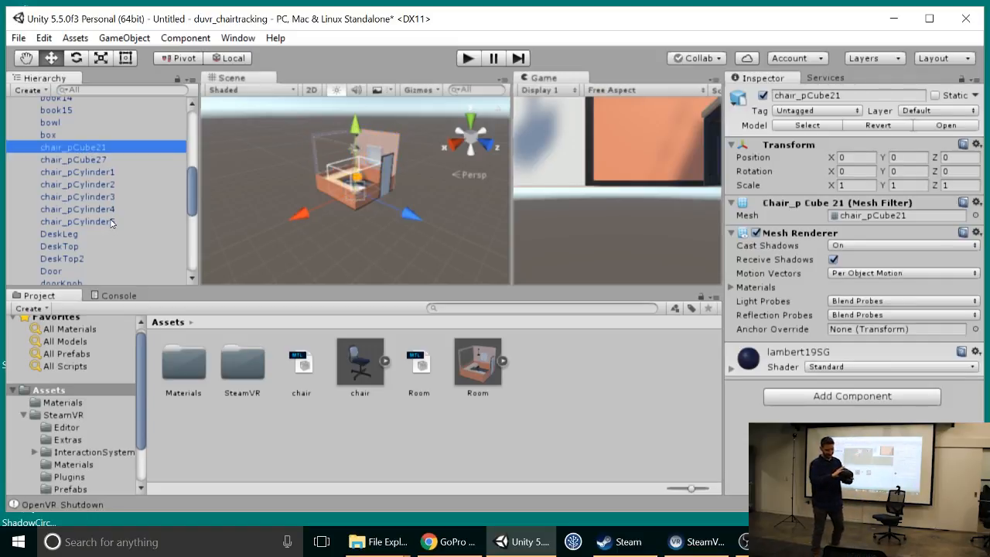
left_click(110, 222, "shift")
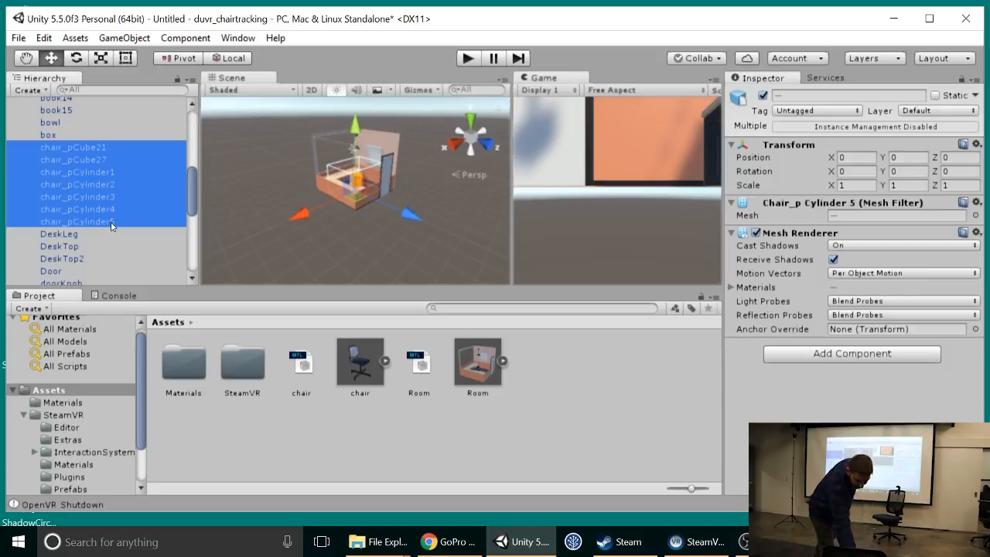
key("Delete")
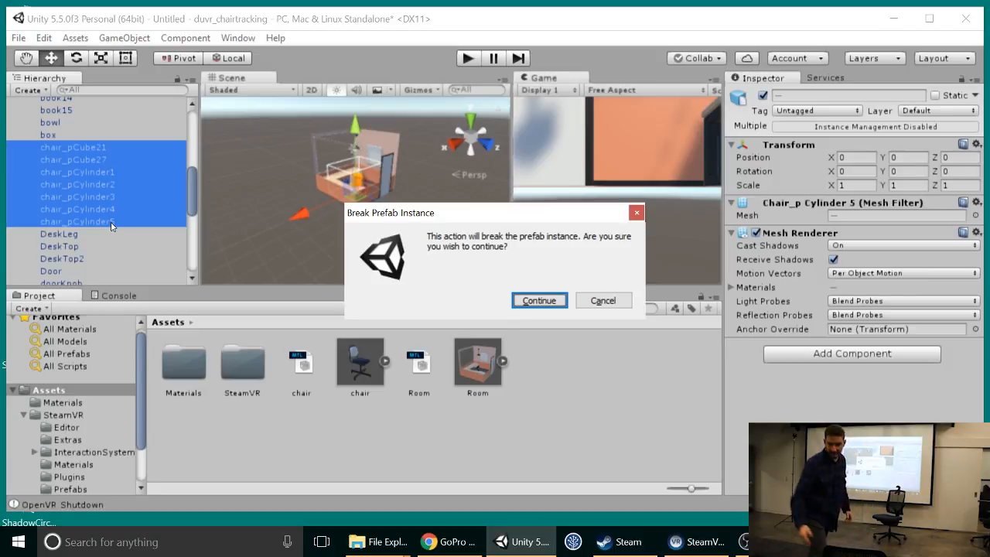
left_click(539, 300)
Step: Delete the remaining chair part pCube22_chair from the Room and inspect the room's interior
scroll(164, 189, "down", 3)
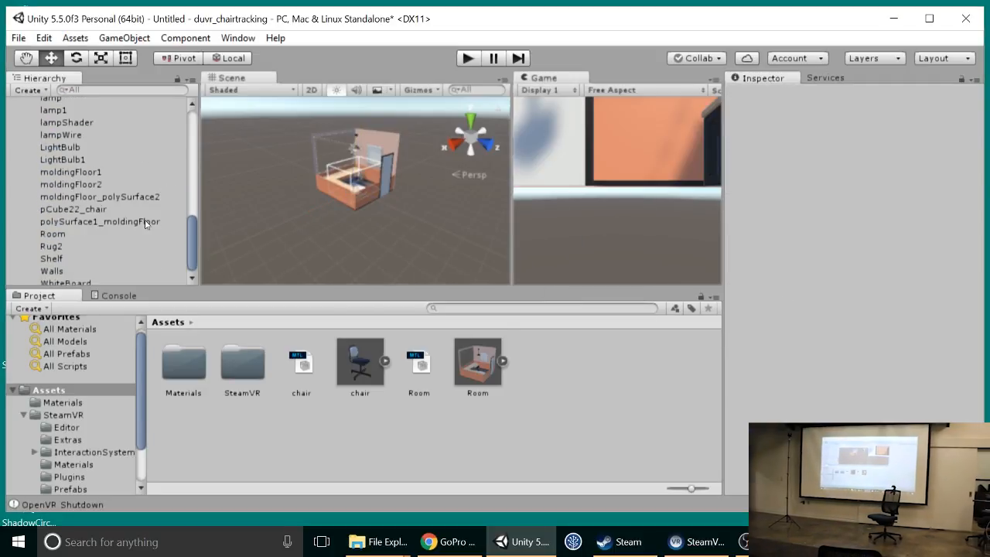
scroll(152, 223, "down", 1)
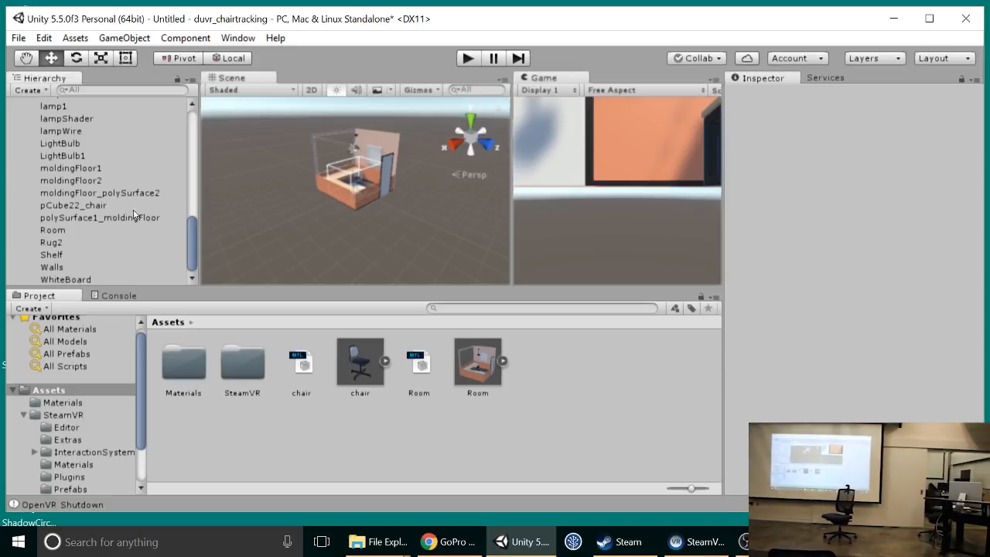
left_click(127, 206)
key("Delete")
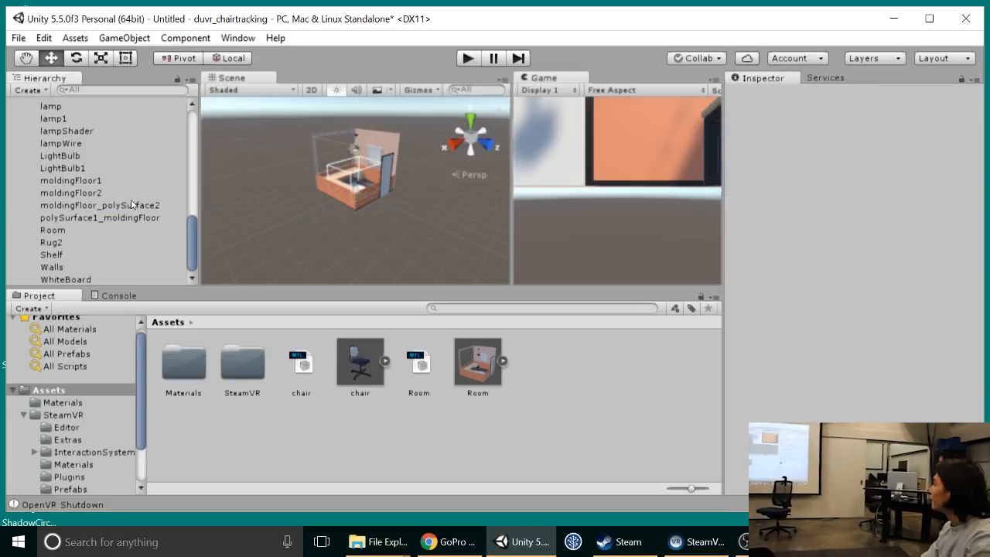
scroll(417, 170, "up", 10)
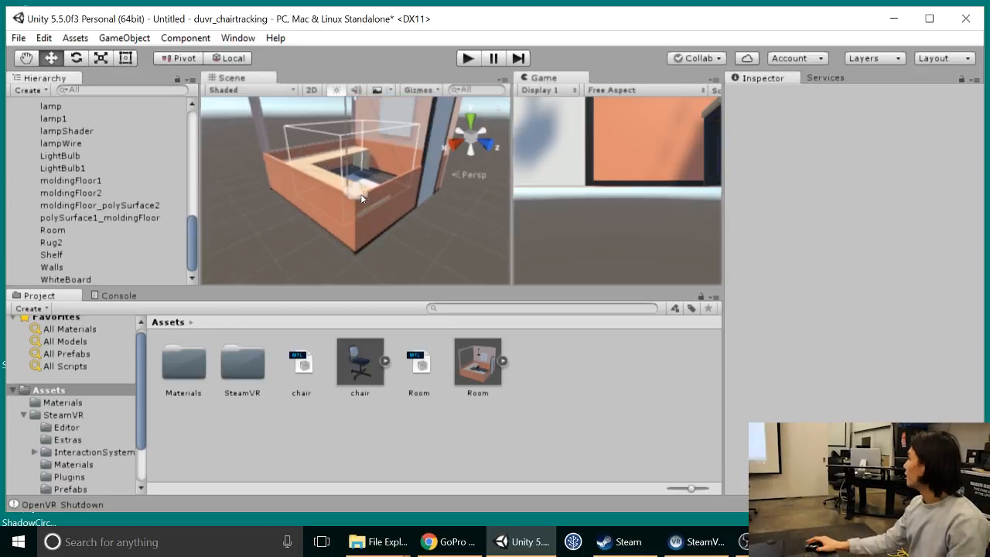
left_click_drag(375, 164, 344, 198, "alt")
scroll(85, 154, "up", 10)
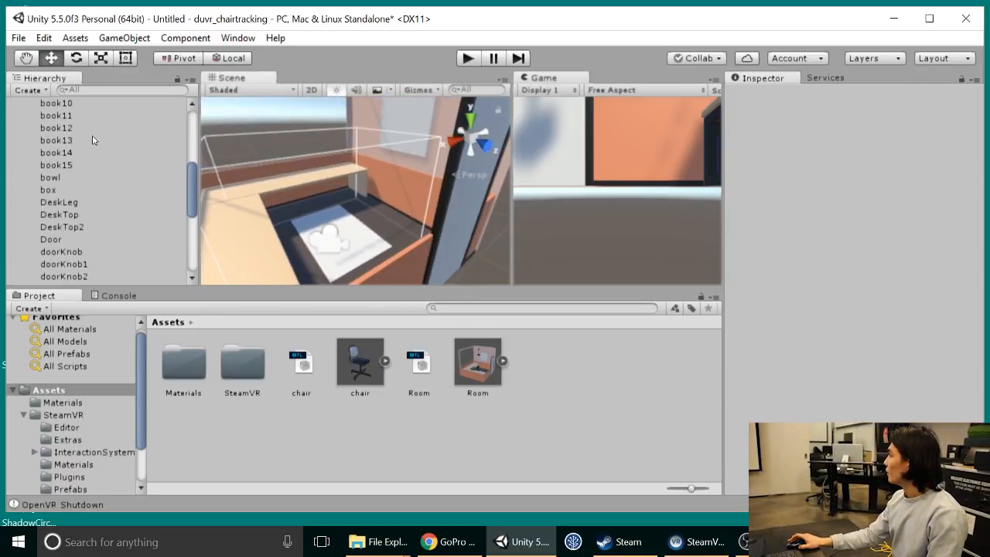
Step: Collapse the Room's children and add the chair model to the scene hierarchy as its own object
left_click(24, 141)
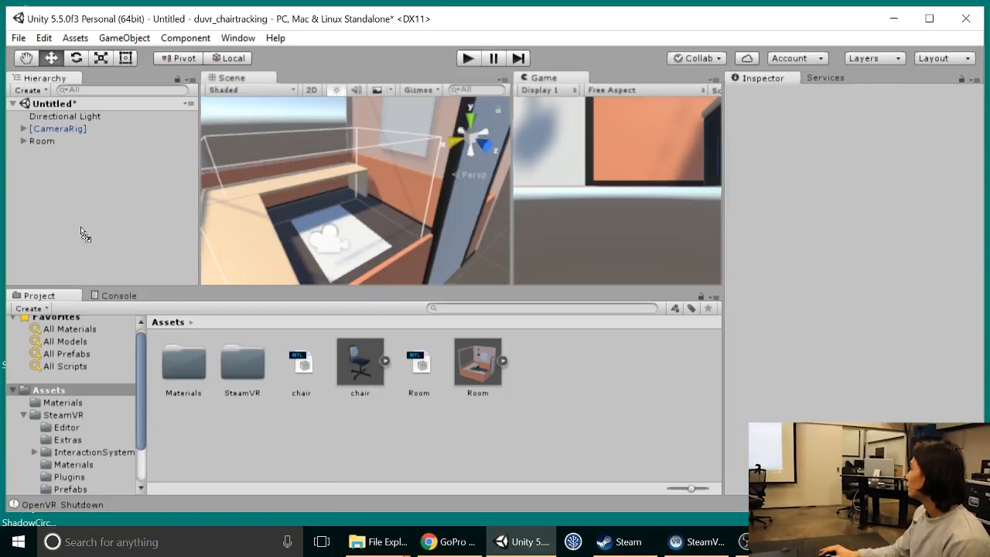
left_click_drag(64, 195, 65, 195)
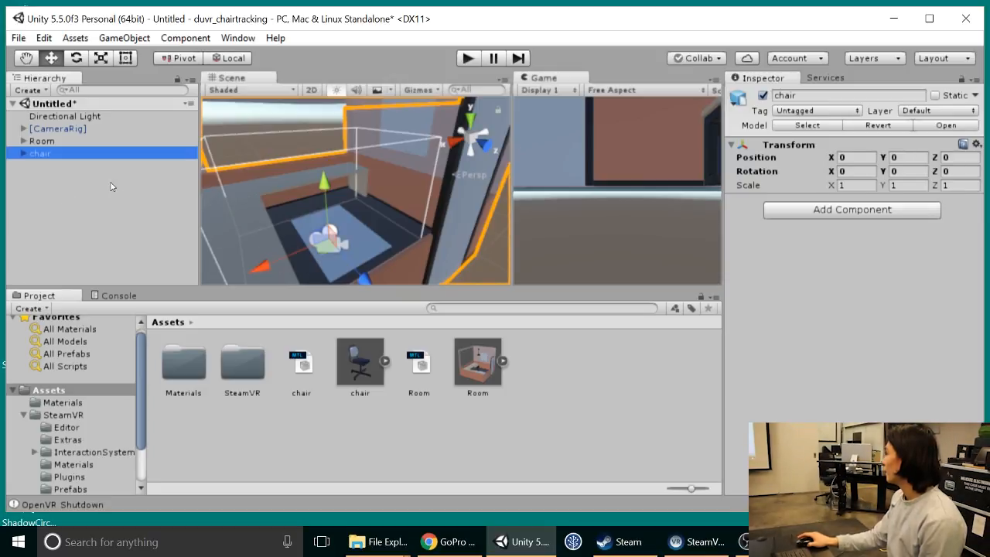
scroll(346, 204, "down", 15)
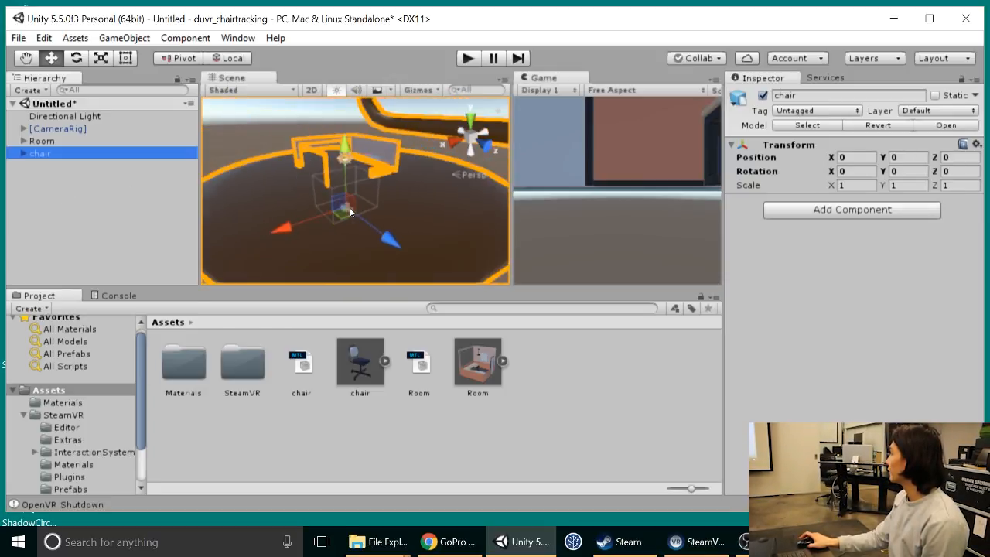
scroll(350, 207, "up", 4)
Step: Set the chair's scale to 0.013 on X, Y and Z and check its size inside the room
left_click(849, 185)
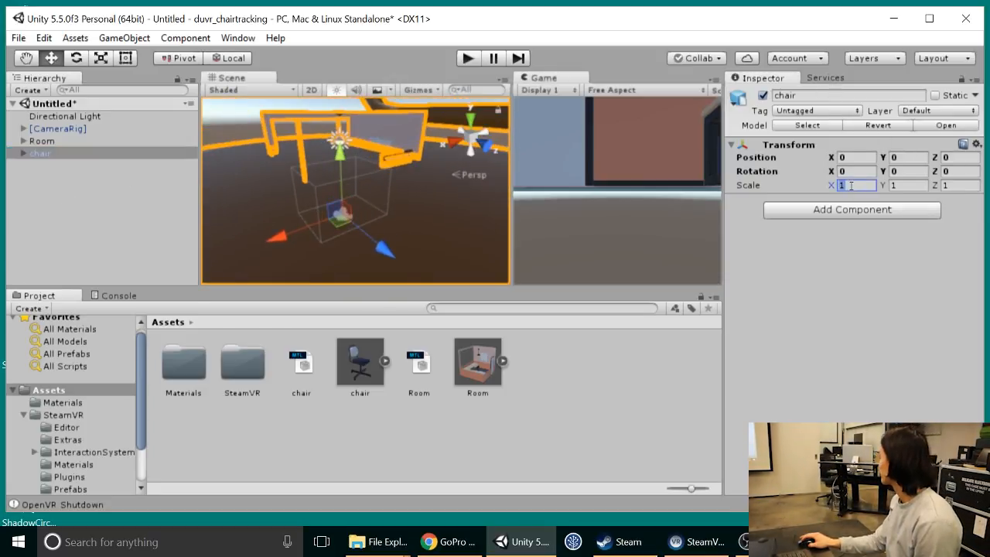
type(".")
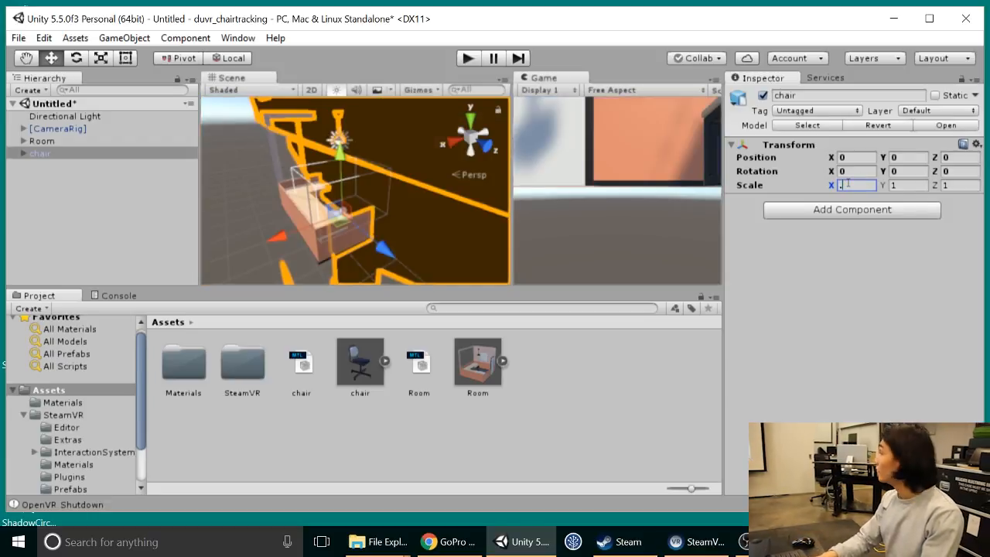
type("013")
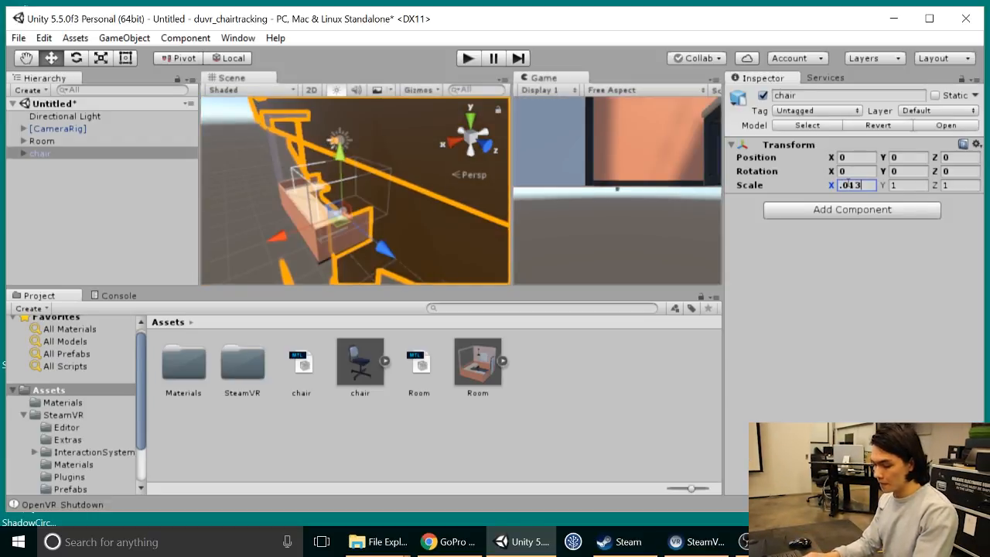
key("Tab")
type(".013")
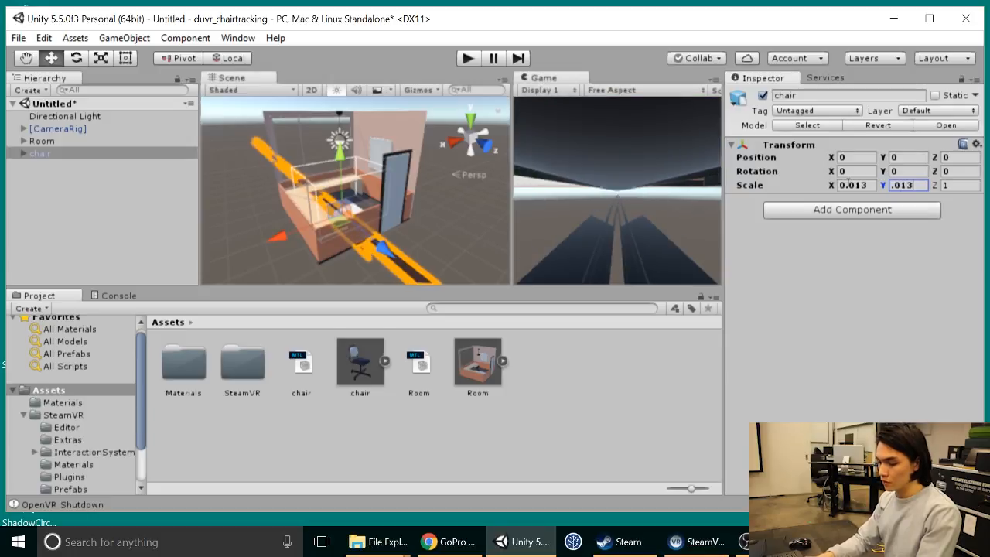
key("Tab")
type(".013")
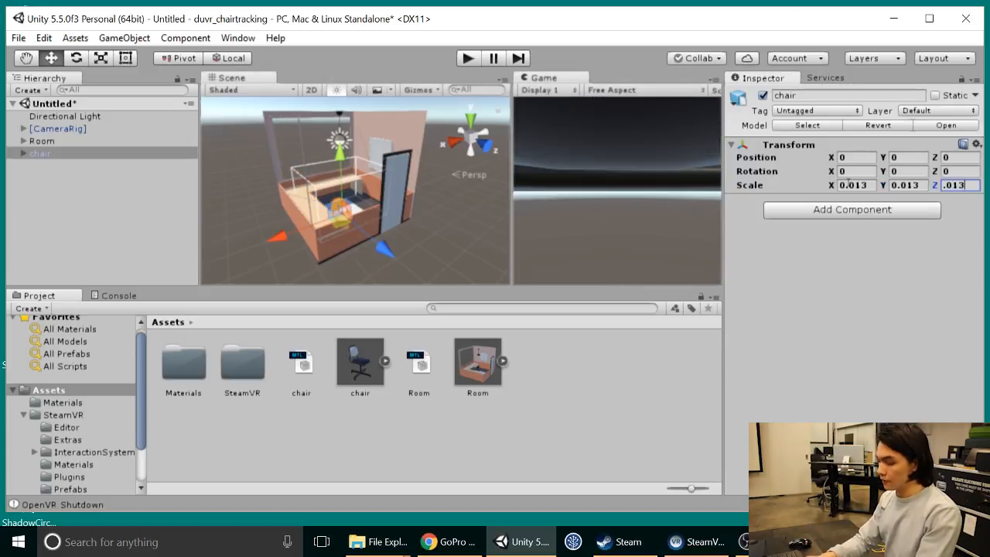
key("Return")
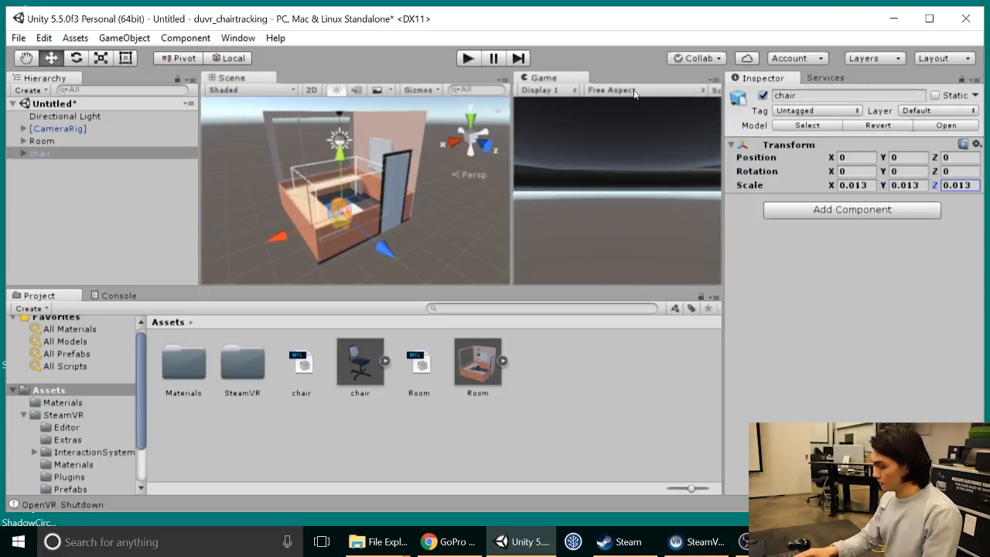
scroll(286, 238, "down", 3)
scroll(341, 181, "up", 15)
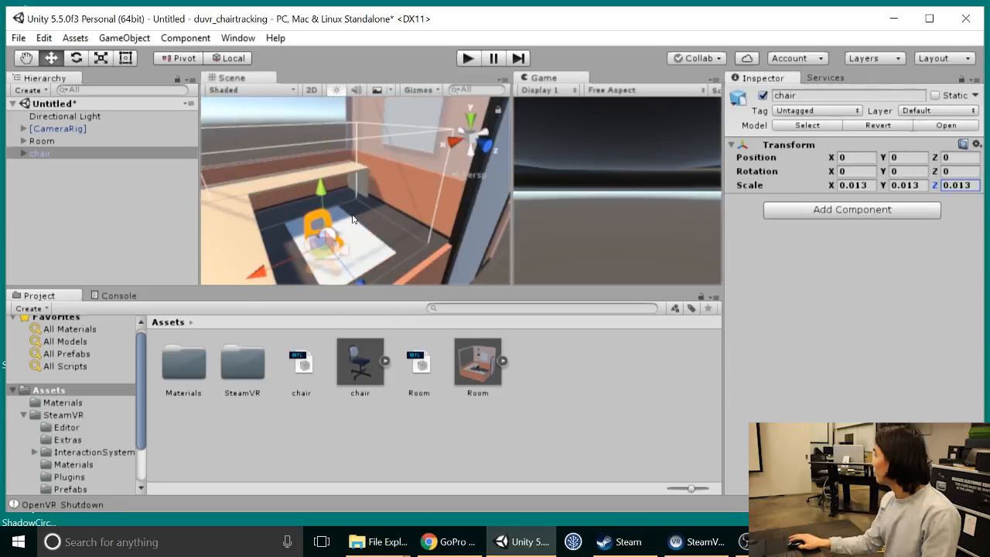
left_click_drag(335, 255, 378, 203, "alt")
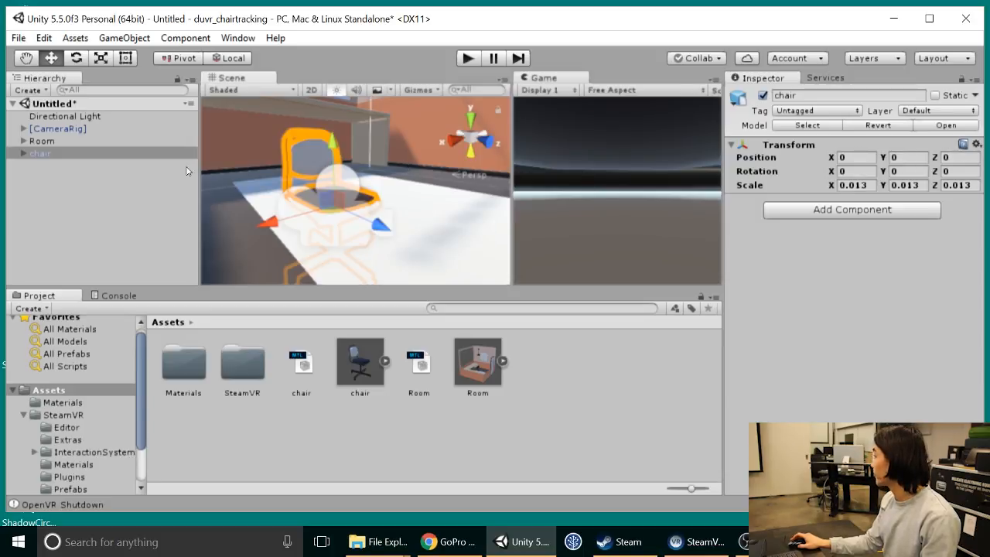
Step: Expand the [CameraRig] and make the chair a child of Controller (right)
left_click(24, 129)
left_click(68, 157)
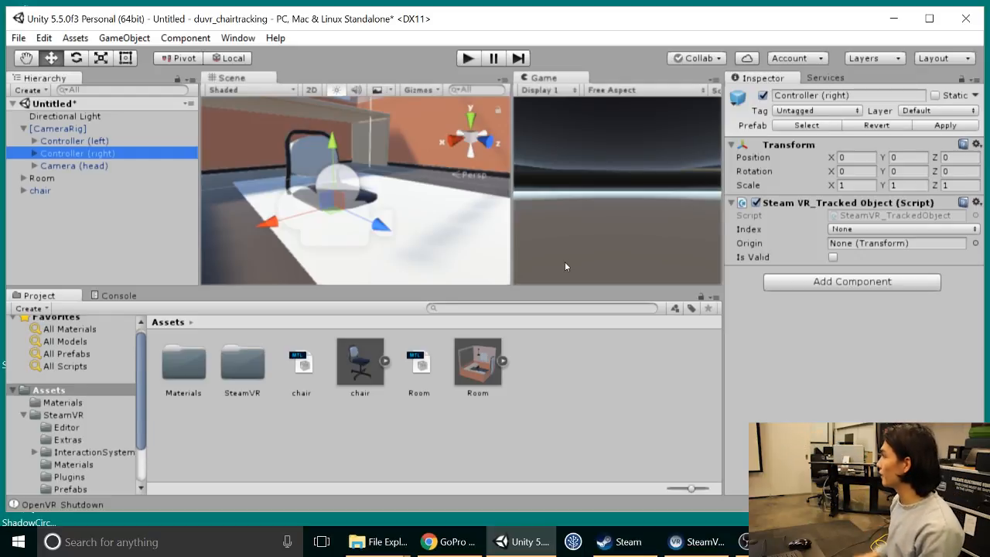
left_click(45, 194)
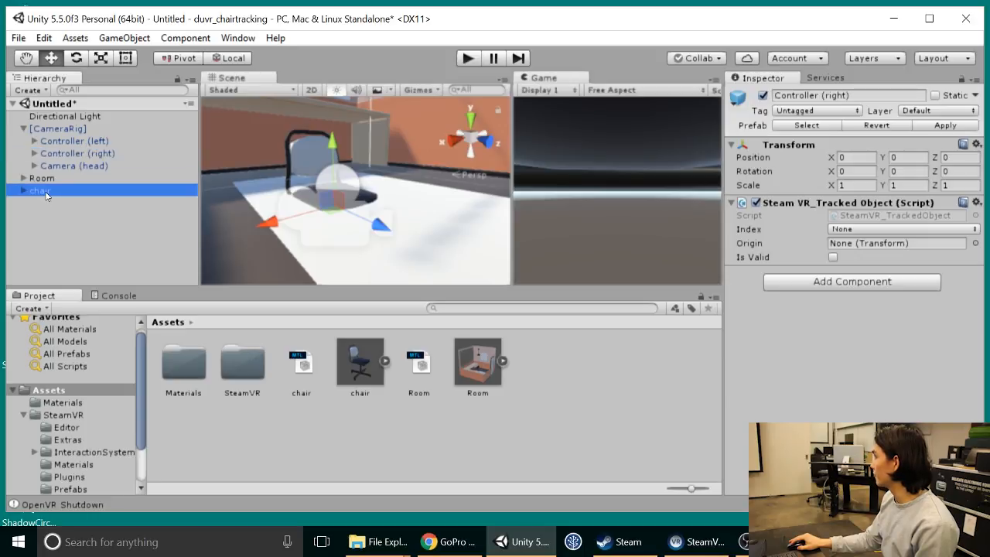
left_click_drag(44, 193, 64, 151)
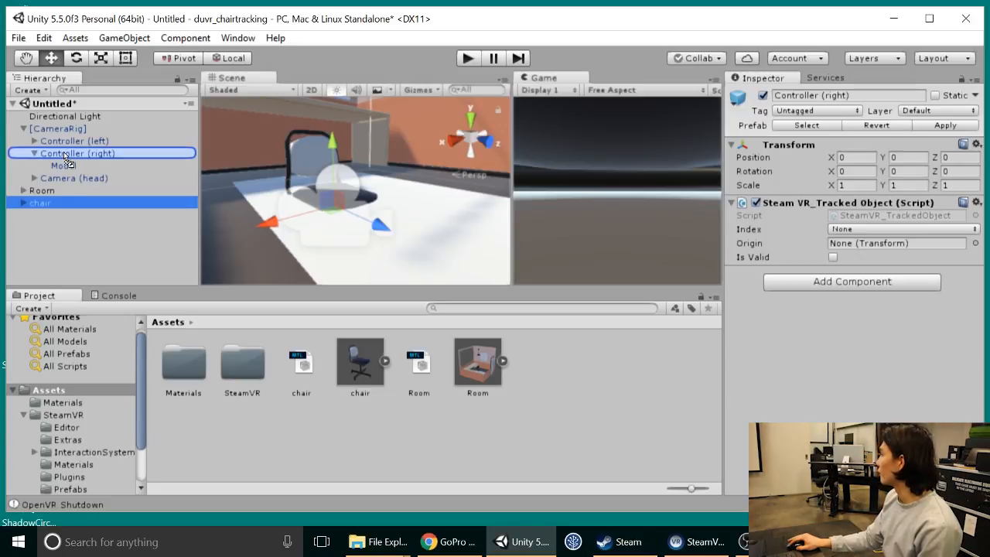
left_click_drag(63, 152, 64, 155)
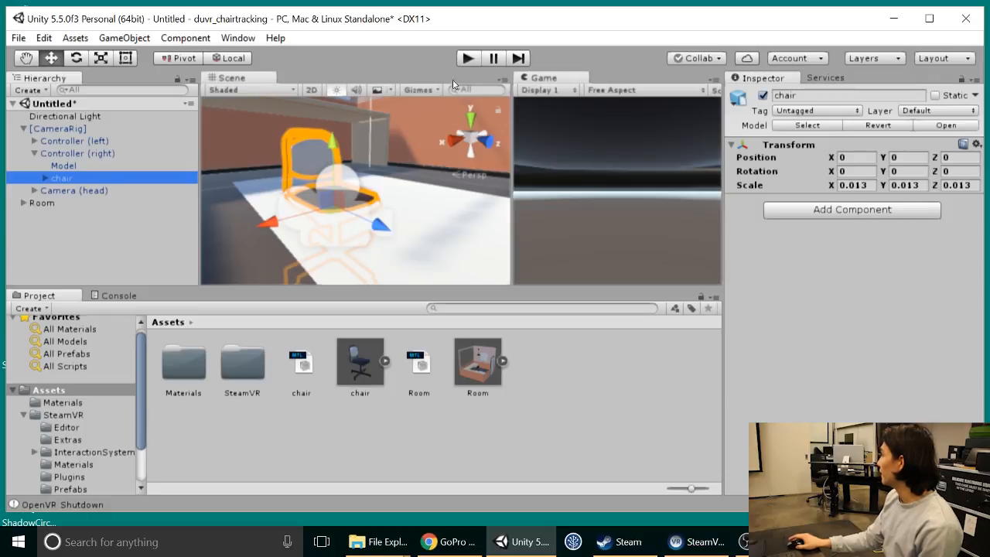
Step: Run the scene in Play mode and examine the tracked chair's orientation inside the room
left_click(467, 59)
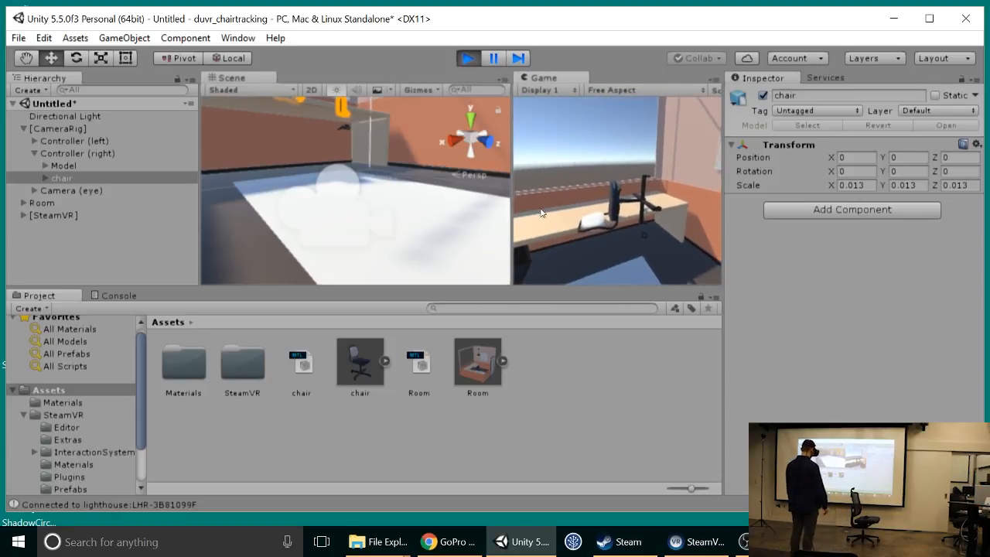
scroll(314, 163, "up", 3)
scroll(339, 159, "down", 4)
middle_click_drag(345, 157, 370, 247)
scroll(348, 188, "up", 3)
scroll(371, 239, "down", 2)
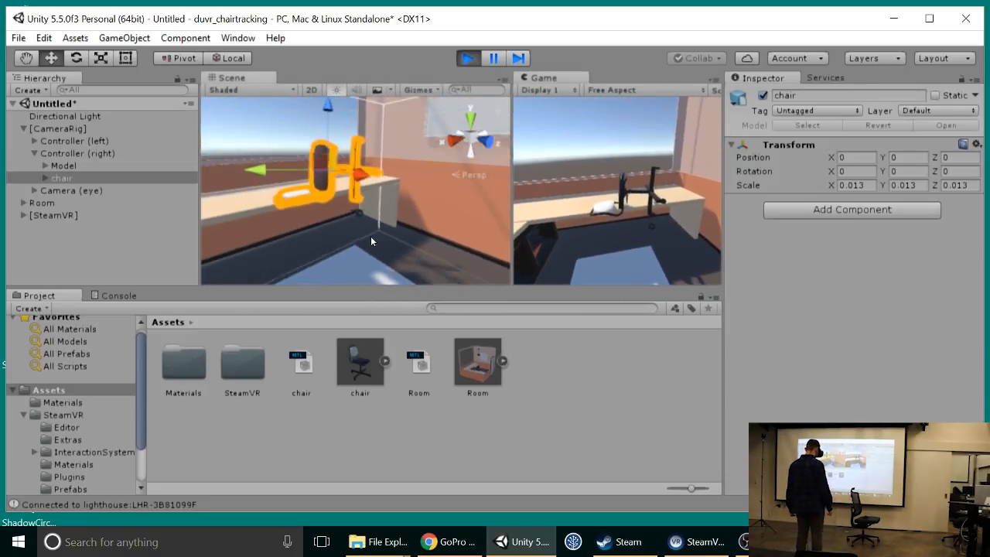
Step: Rotate the chair upright under the controller to about 83.3 on X, -0.84 on Y and -3.3 on Z
left_click(77, 60)
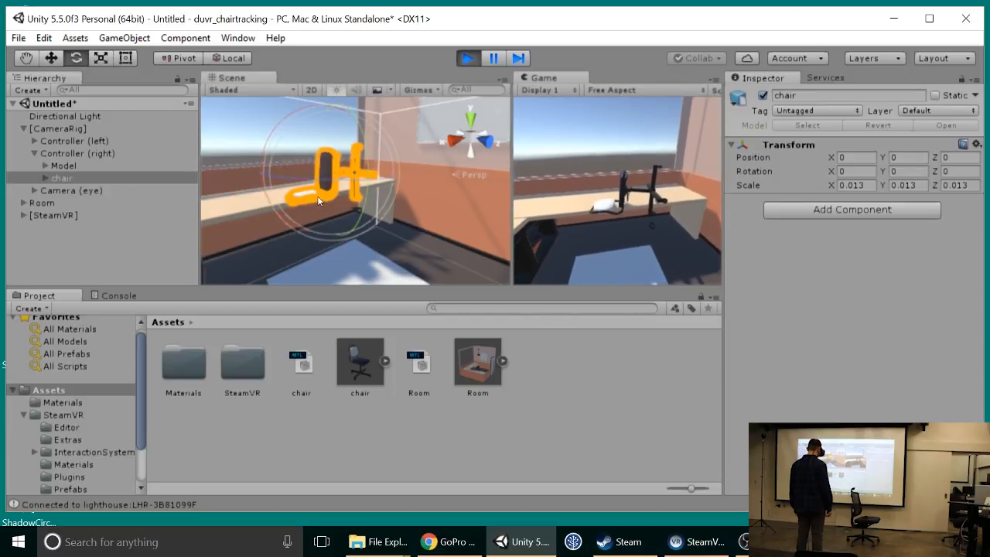
left_click_drag(307, 220, 315, 55, "alt")
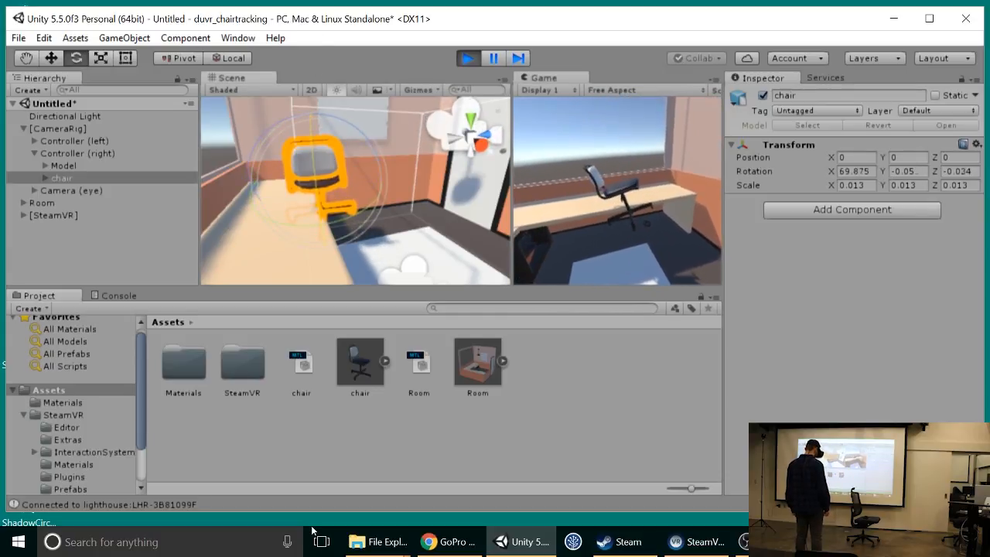
left_click_drag(398, 168, 236, 178, "alt")
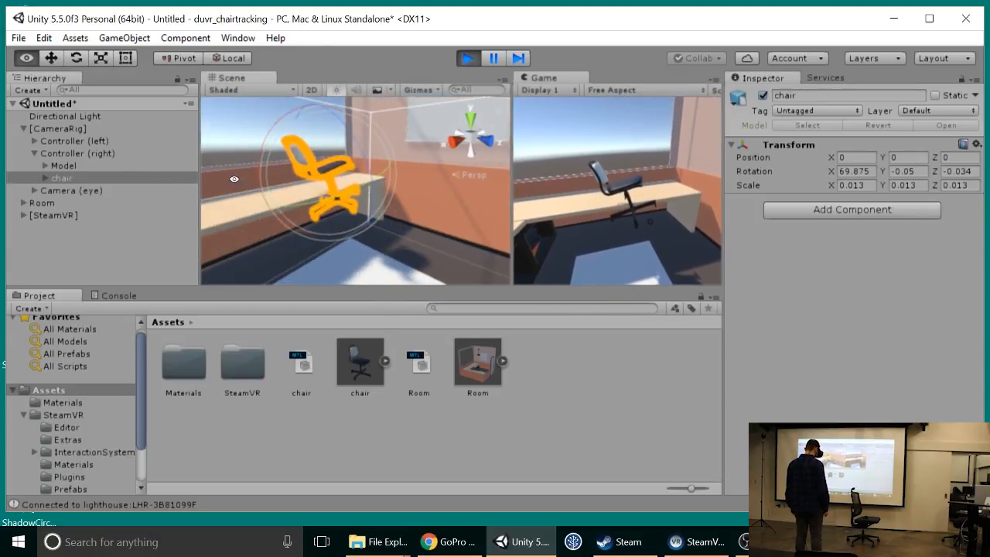
left_click_drag(339, 228, 453, 230, "alt")
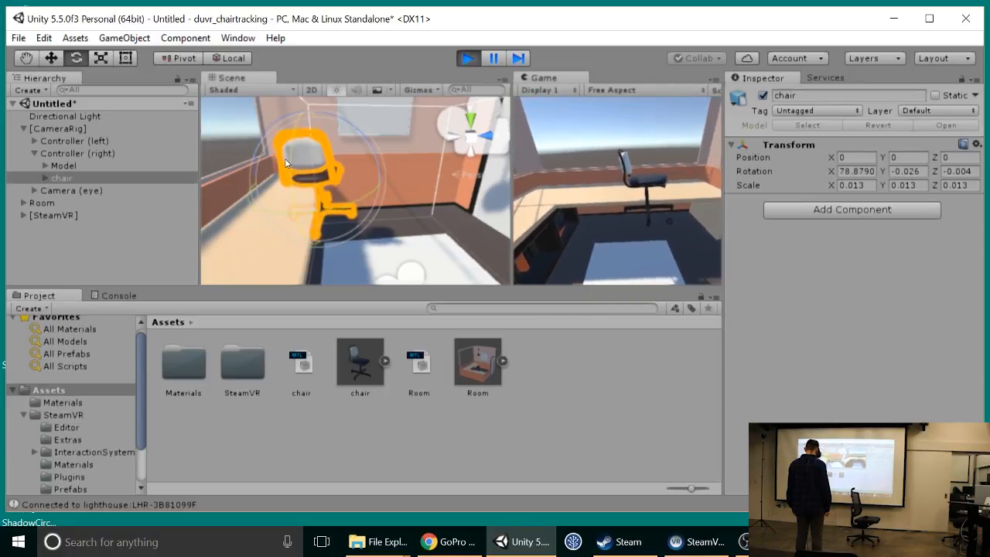
left_click_drag(285, 162, 295, 200, "alt")
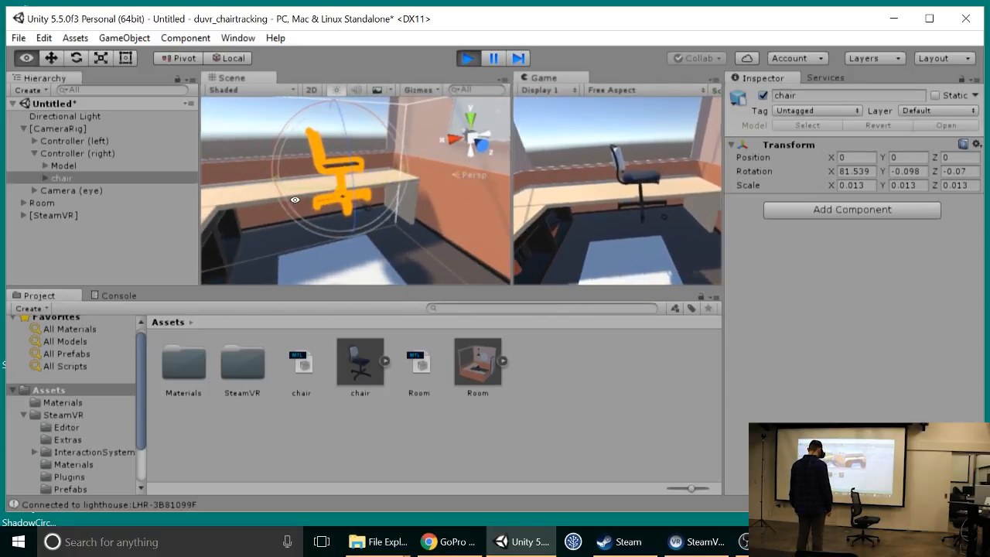
left_click_drag(348, 140, 498, 206, "alt")
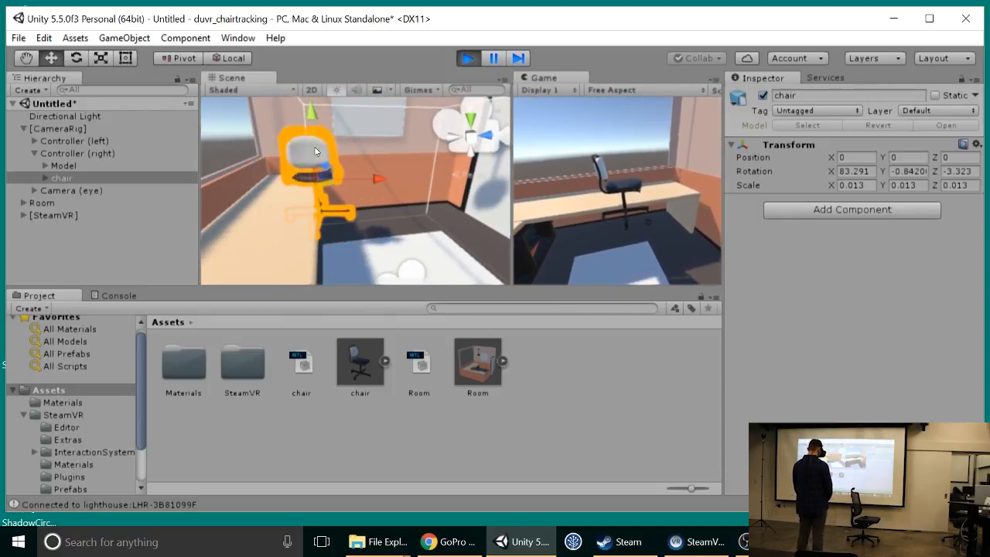
Step: Move the chair beneath the right controller to about -0.029 on X, -0.086 on Y and -0.689 on Z
left_click_drag(310, 116, 322, 163)
left_click_drag(383, 269, 275, 220)
left_click(88, 178)
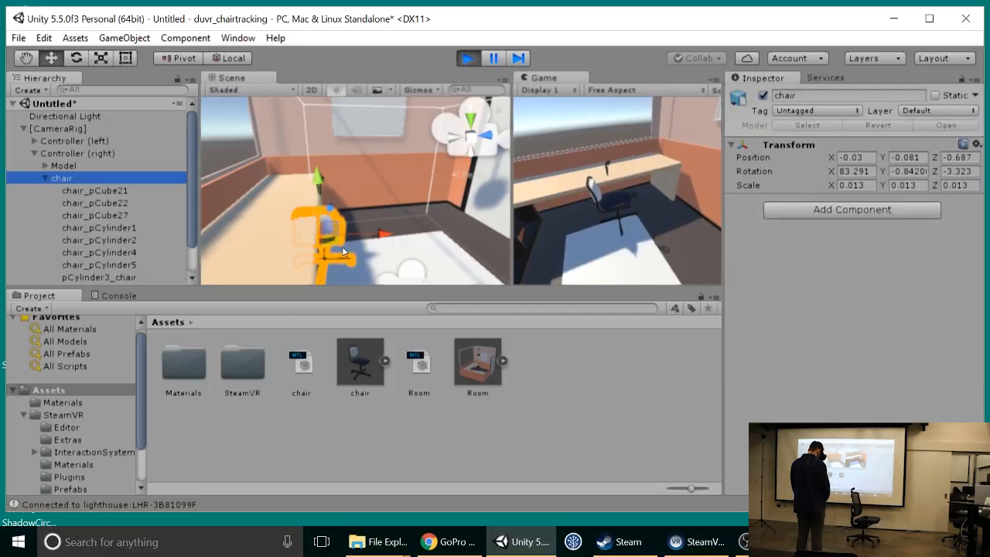
left_click_drag(353, 238, 325, 161, "alt")
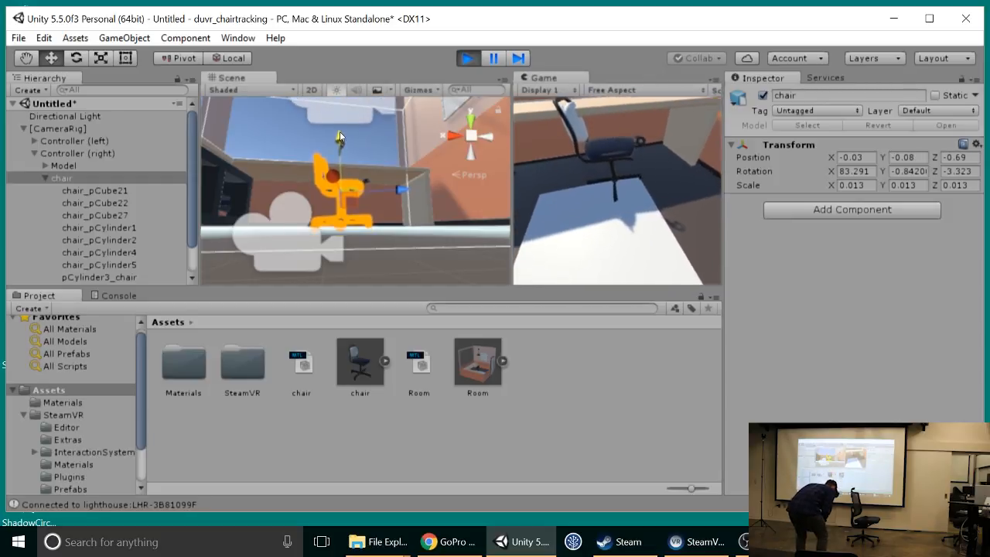
left_click_drag(363, 183, 333, 244, "alt")
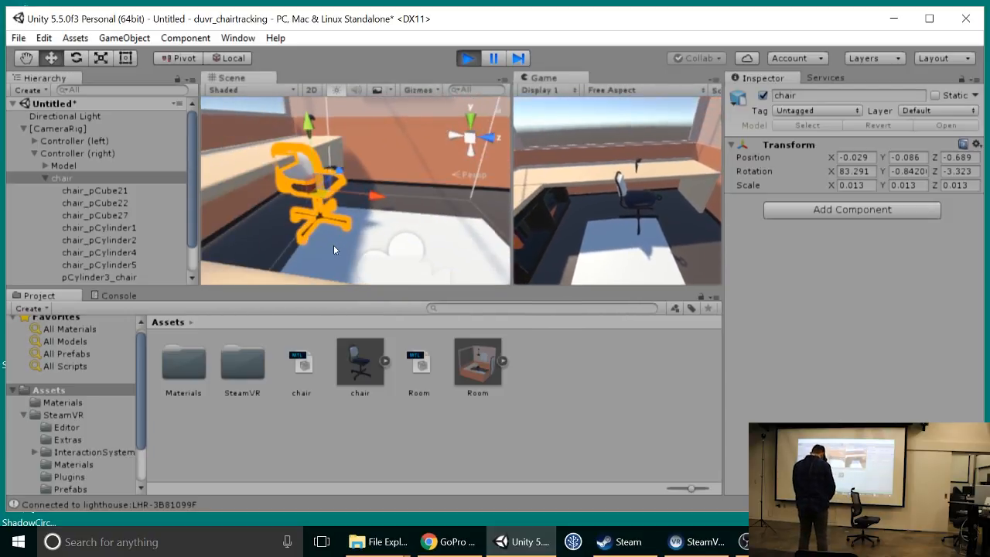
Step: Rotate the chair to about 85.76, -2.86, -5.312 and move it to about -0.03, -0.359, -0.669 on X, Y and Z
key("e")
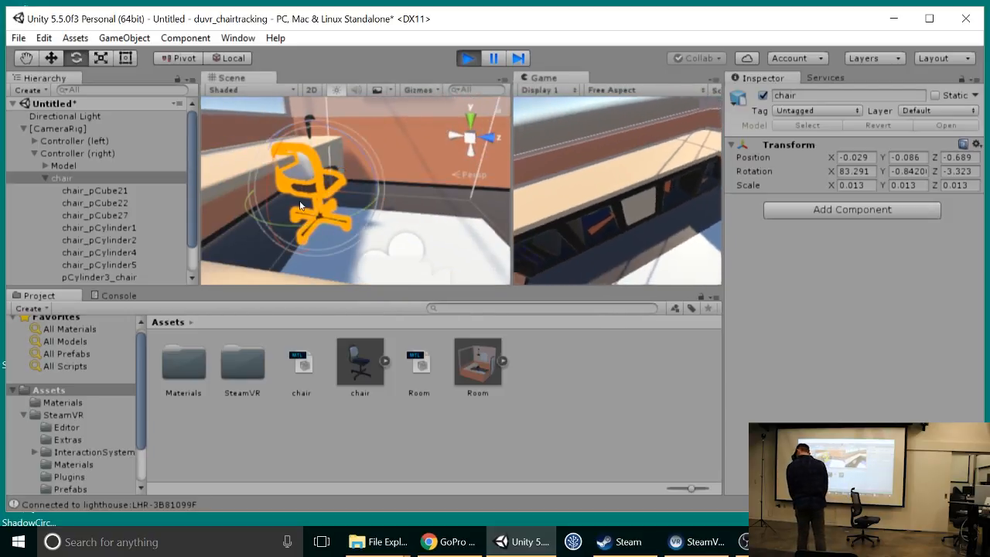
left_click_drag(298, 206, 425, 246, "alt")
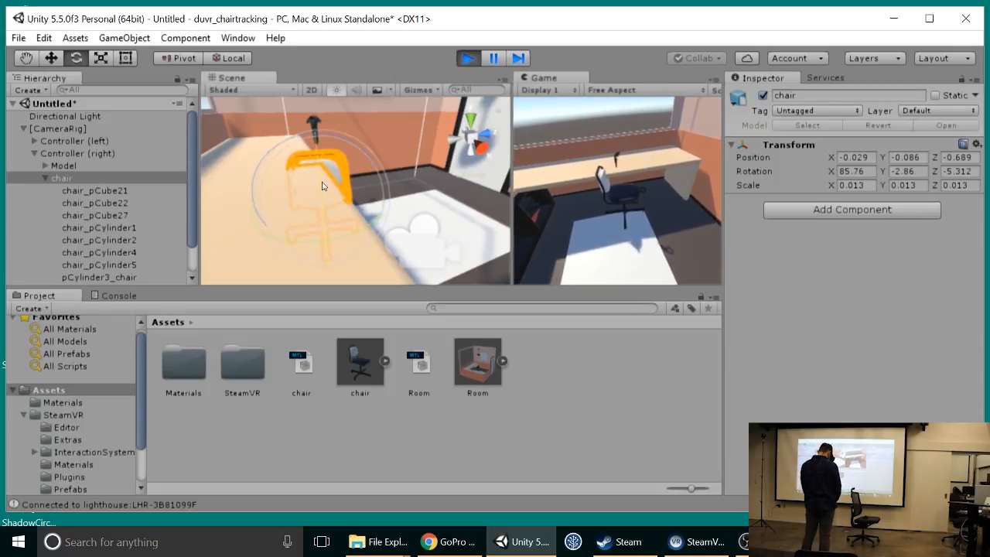
left_click_drag(405, 234, 189, 190, "alt")
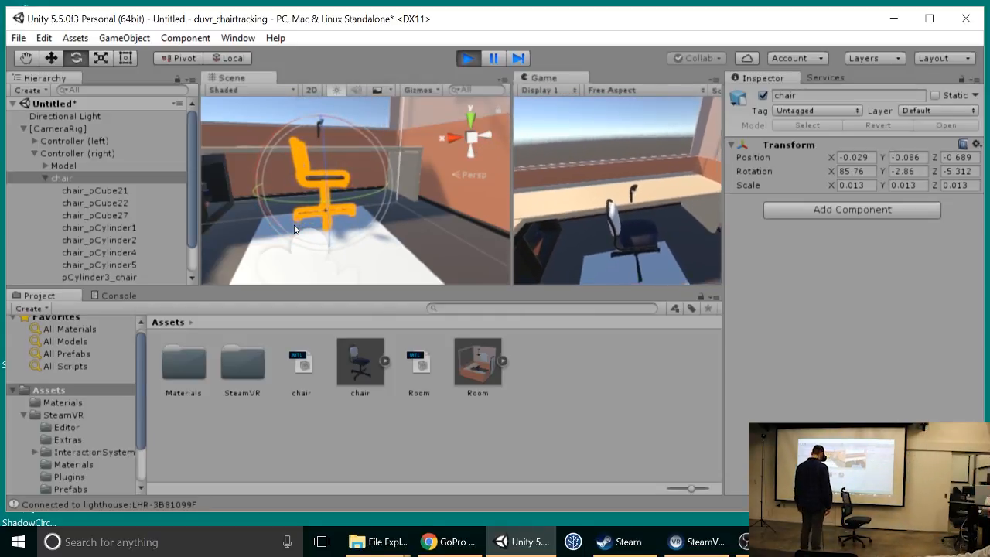
key("w")
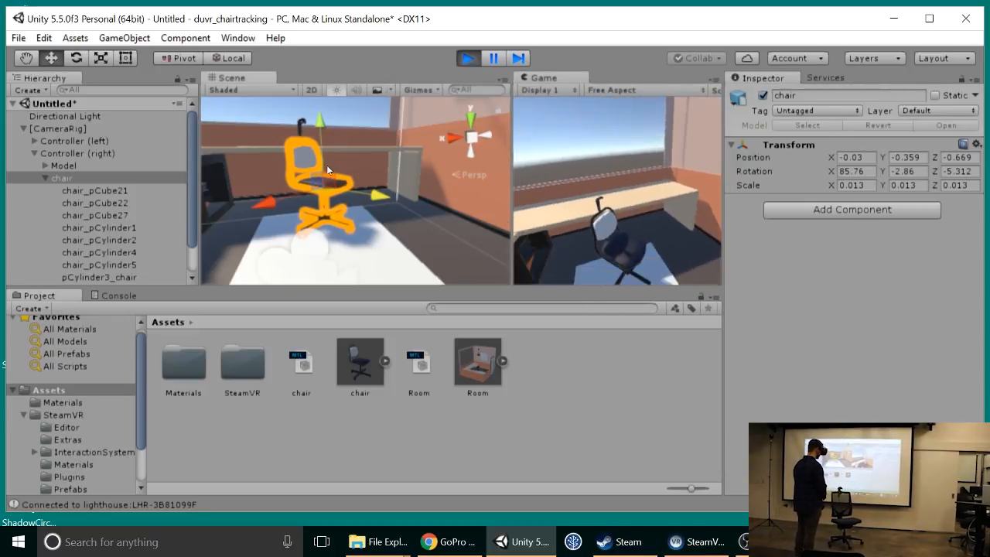
Step: Copy the chair's Transform component in Play mode, stop the scene, and paste the component values back onto the chair
left_click(977, 145)
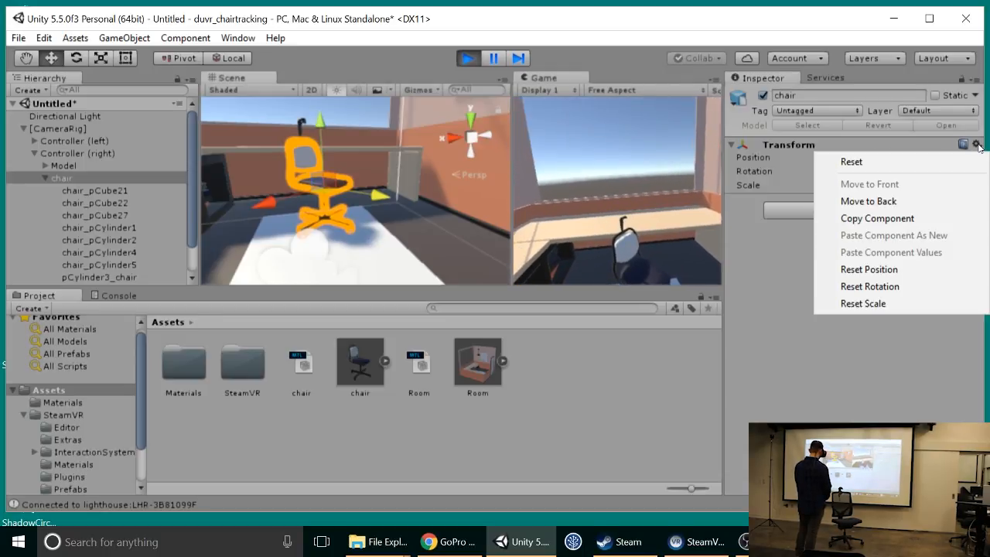
left_click(942, 223)
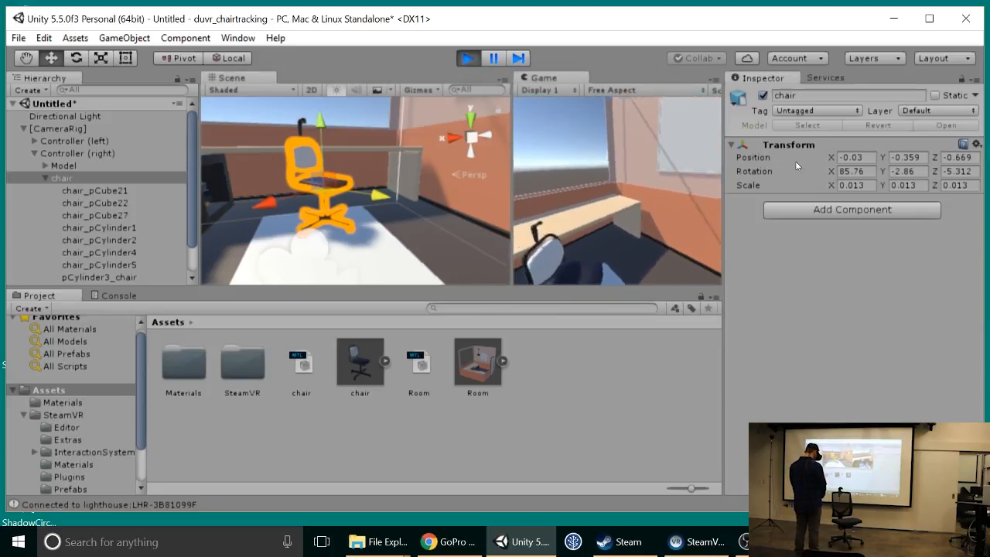
left_click(467, 58)
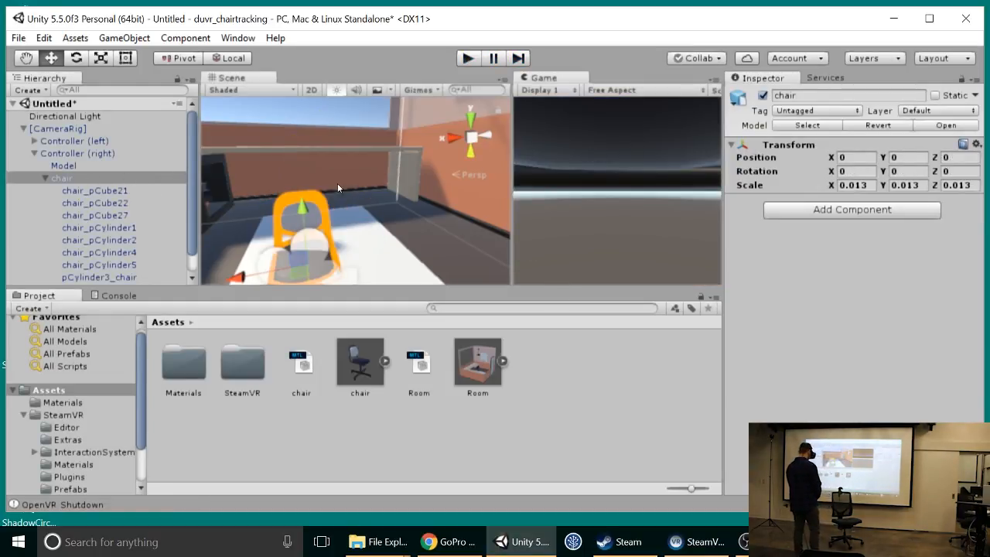
left_click(977, 145)
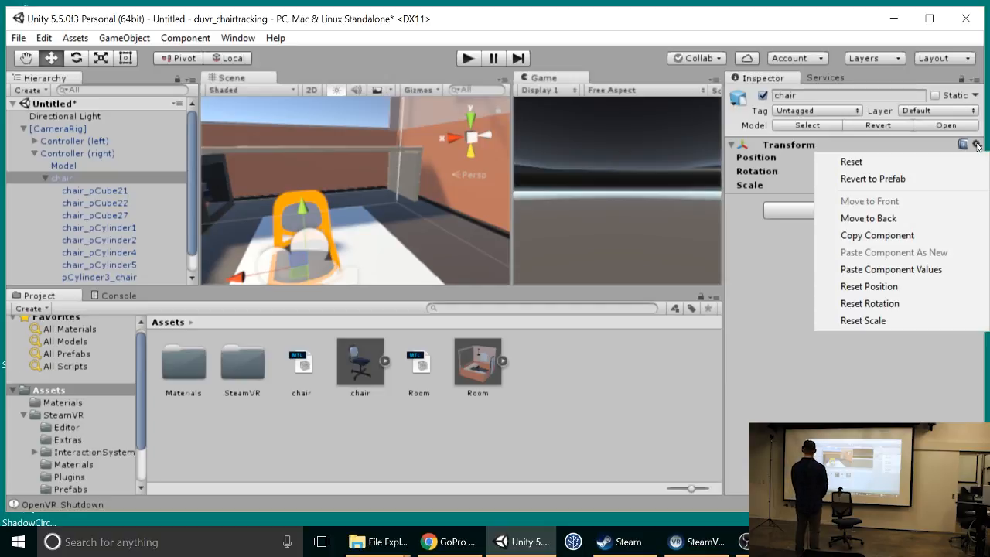
left_click(936, 270)
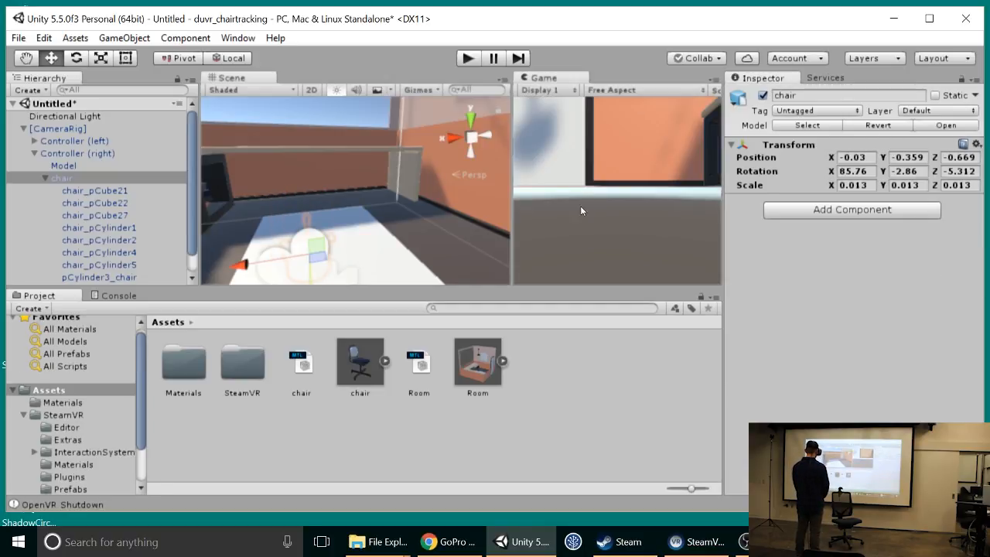
Step: Run the scene in Play mode to check the chair's alignment with the real chair, and stop it
scroll(374, 197, "down", 3)
scroll(372, 216, "up", 3)
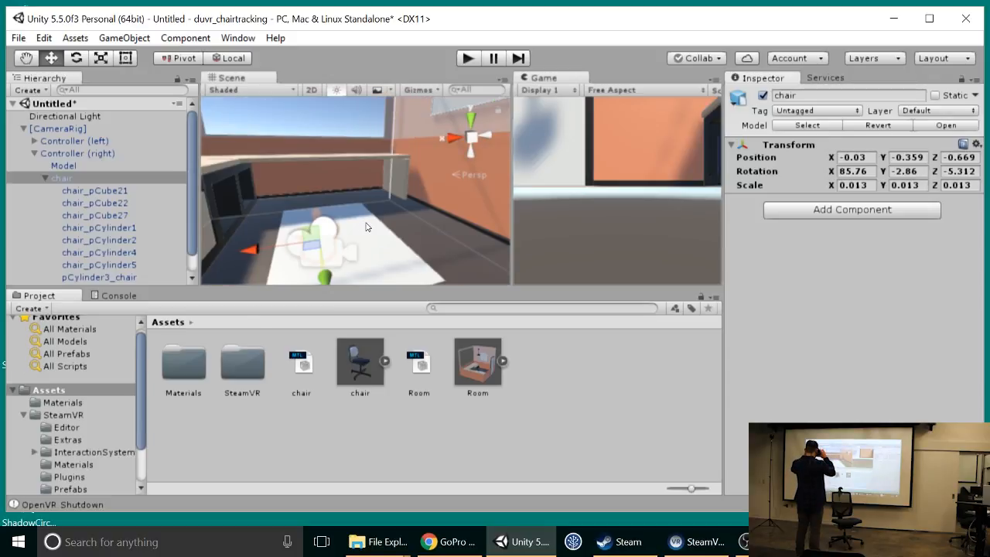
left_click_drag(366, 231, 380, 259, "alt")
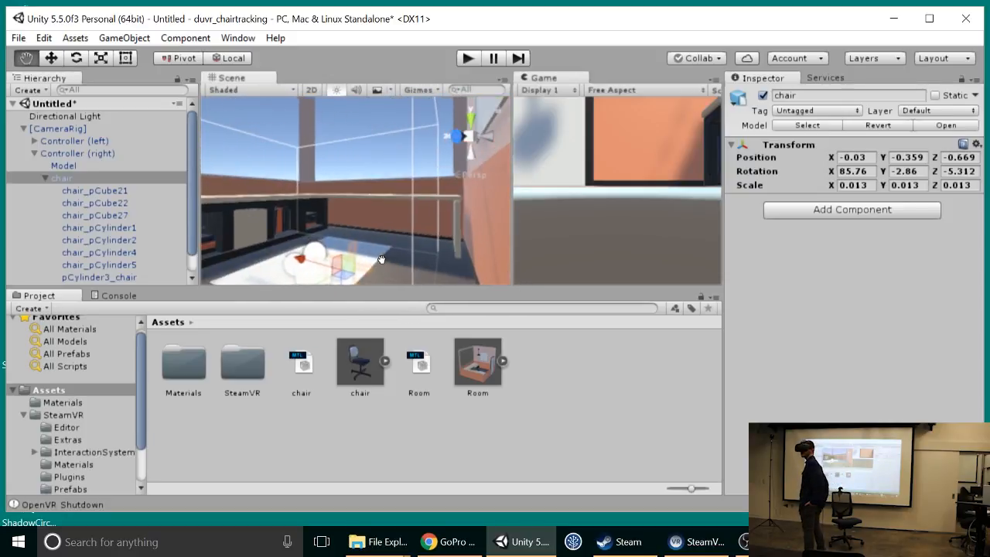
left_click(464, 58)
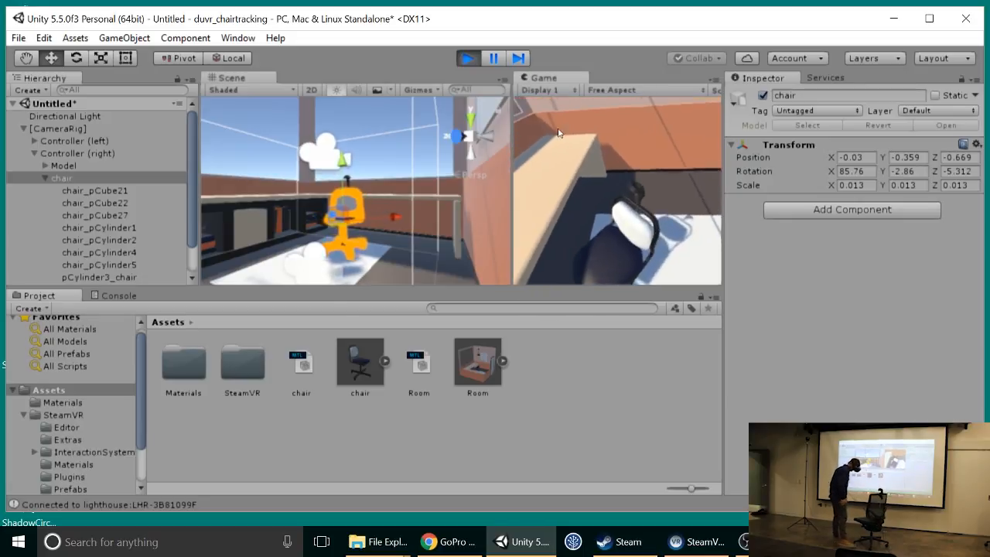
left_click(468, 59)
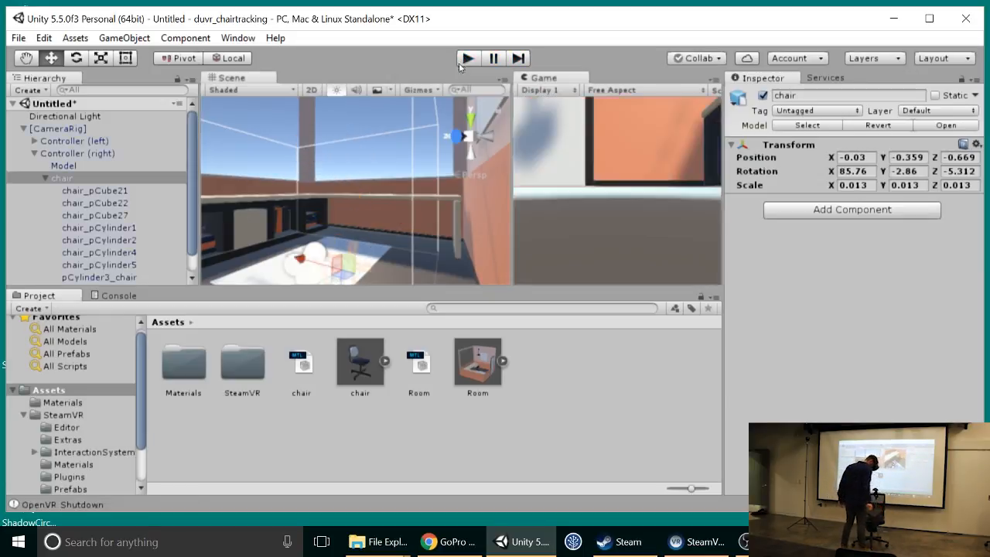
Step: Deactivate the Model object under Controller (right) and run the scene again
left_click(116, 166)
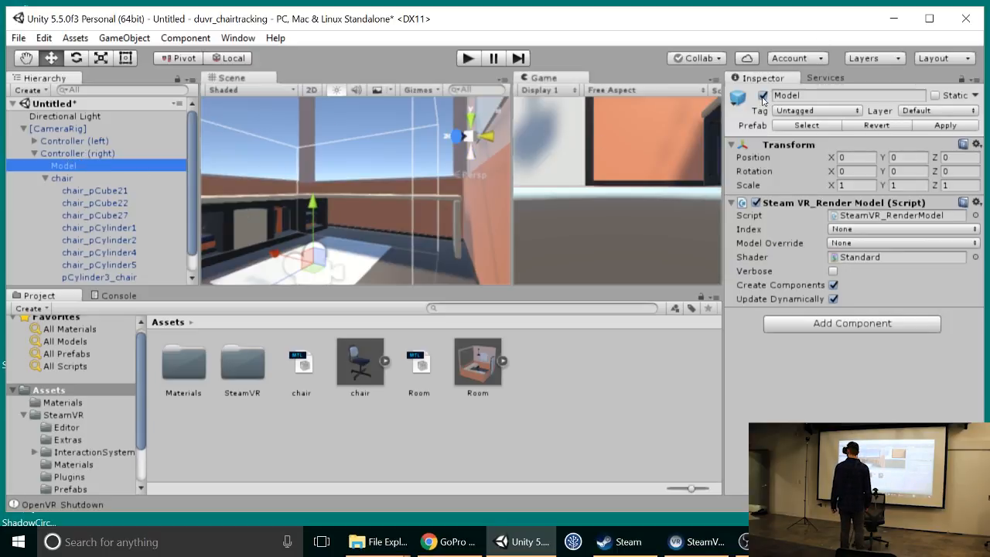
left_click(468, 58)
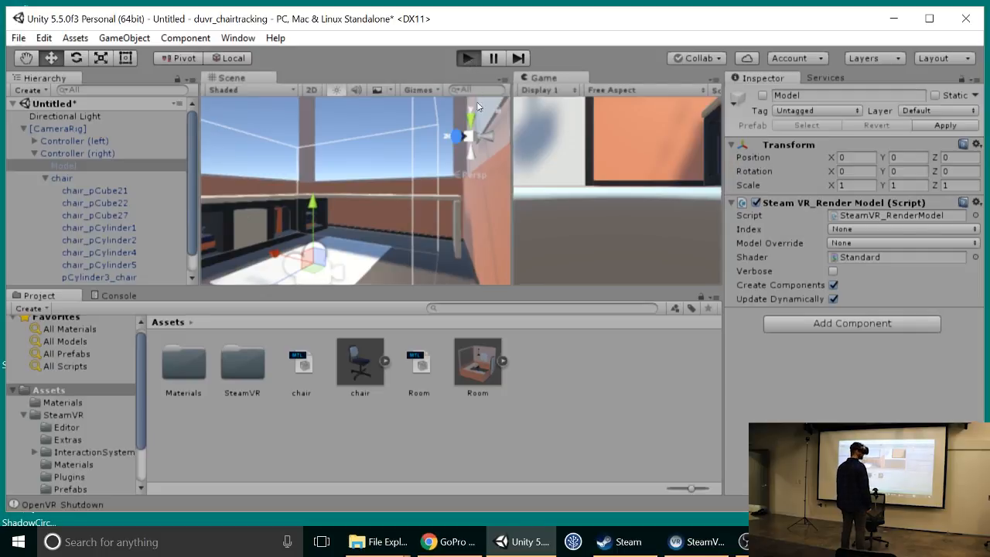